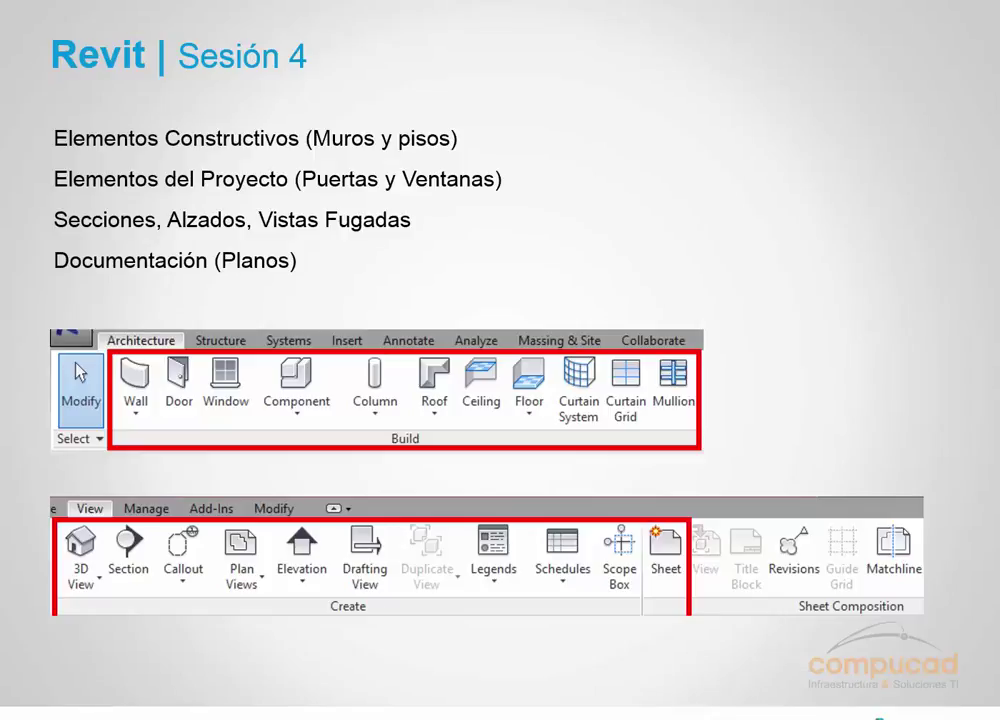
# Exit the PowerPoint slideshow and switch to the Revit project Dia7-3D.rvt.
pyautogui.press('Escape')
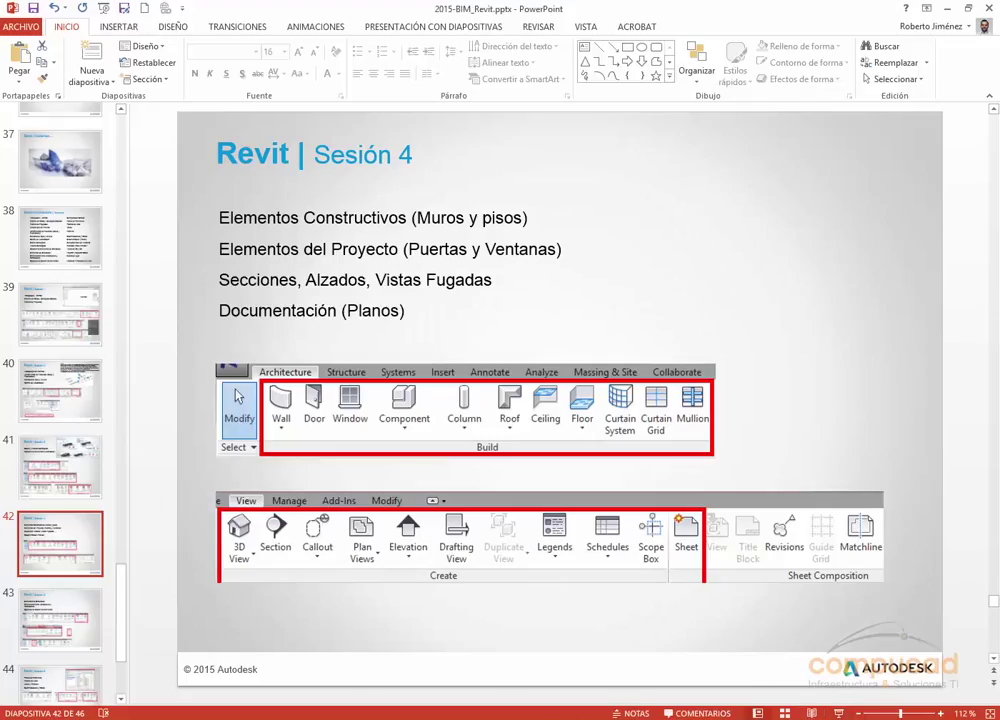
pyautogui.hotkey('alt', 'Tab')
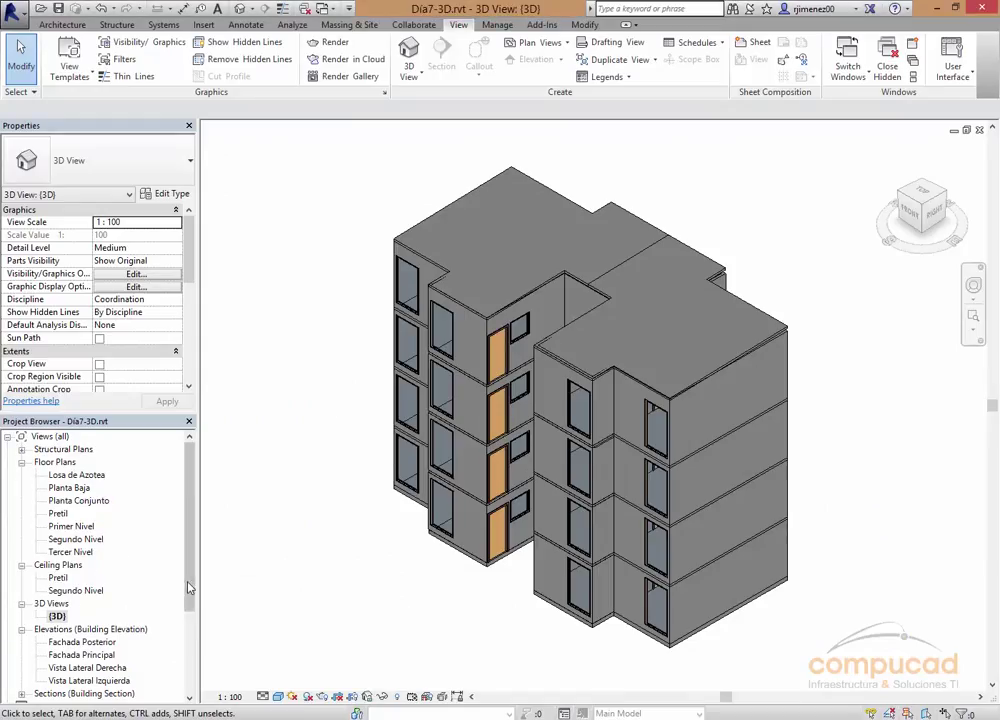
# Expand Sheets (all) and open sheet A101 - Plantas ARQ.
pyautogui.scroll(-5, 146, 454)
pyautogui.click(55, 605)
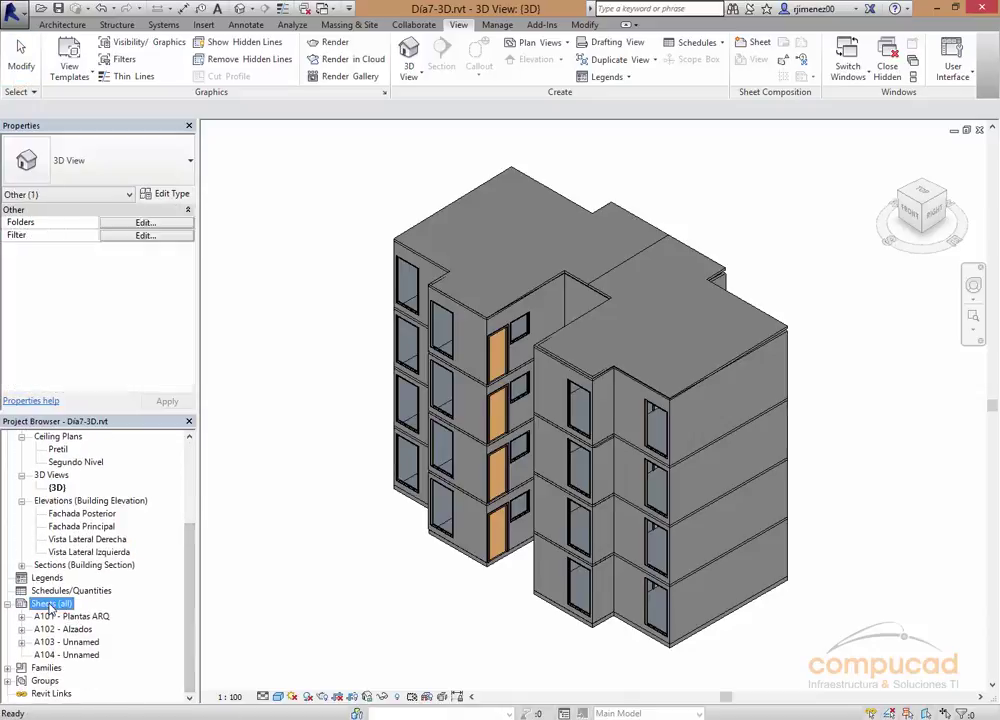
pyautogui.scroll(2, 40, 630)
pyautogui.click(8, 655)
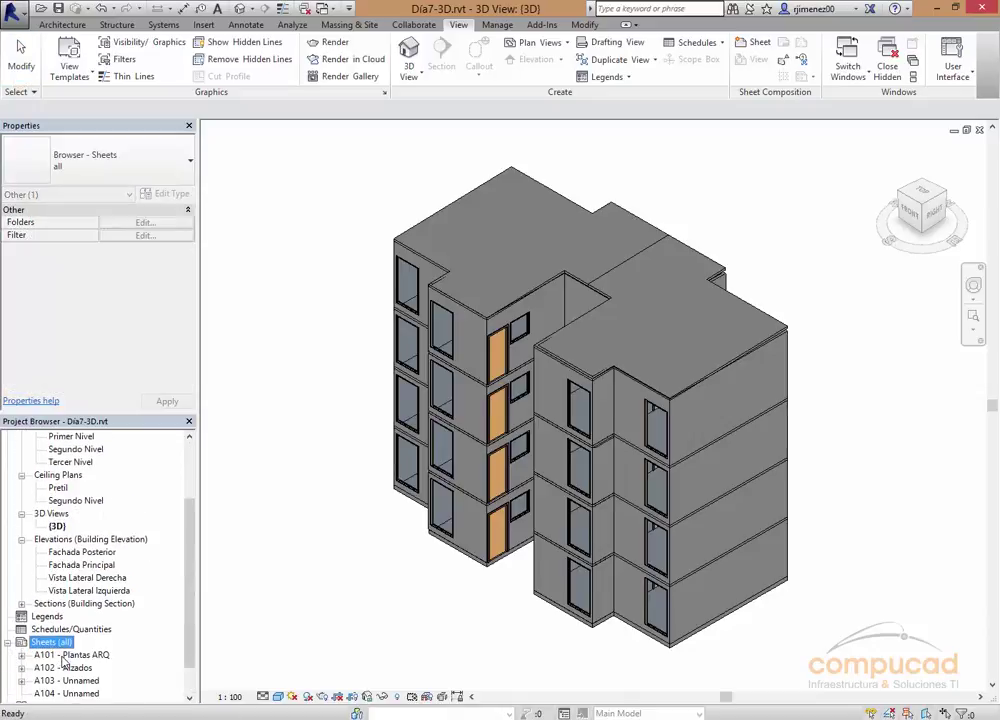
pyautogui.doubleClick(66, 655)
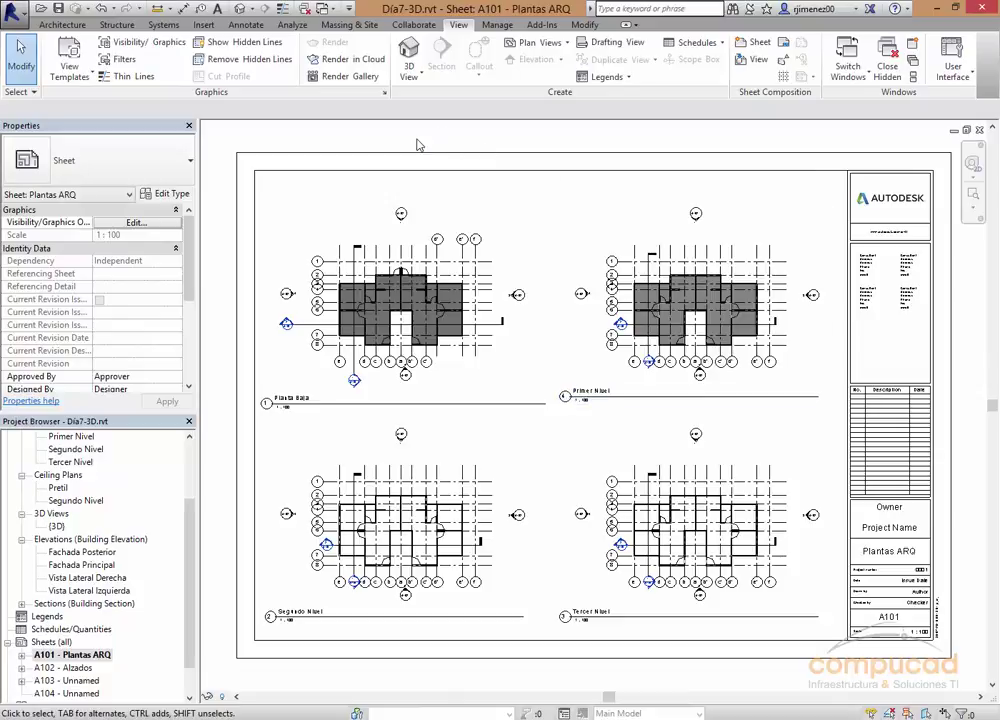
# Zoom and pan the sheet to inspect the Planta Baja and Primer Nivel viewports.
pyautogui.scroll(3, 355, 290)
pyautogui.scroll(3, 355, 290)
pyautogui.moveTo(355, 290)
pyautogui.mouseDown(button='middle')
pyautogui.moveTo(460, 339)
pyautogui.moveTo(567, 429)
pyautogui.moveTo(575, 421)
pyautogui.mouseUp(button='middle')
pyautogui.scroll(-3, 567, 429)
pyautogui.scroll(1, 575, 421)
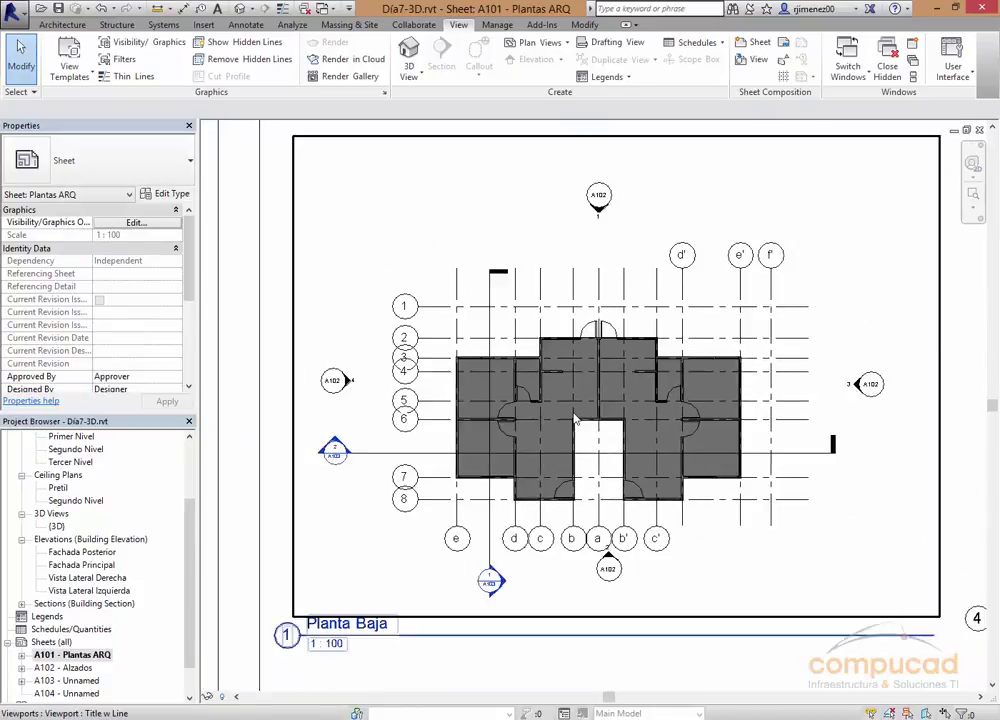
pyautogui.scroll(-1, 575, 420)
pyautogui.scroll(-1, 781, 462)
pyautogui.moveTo(781, 462); pyautogui.dragTo(758, 471, button='middle')
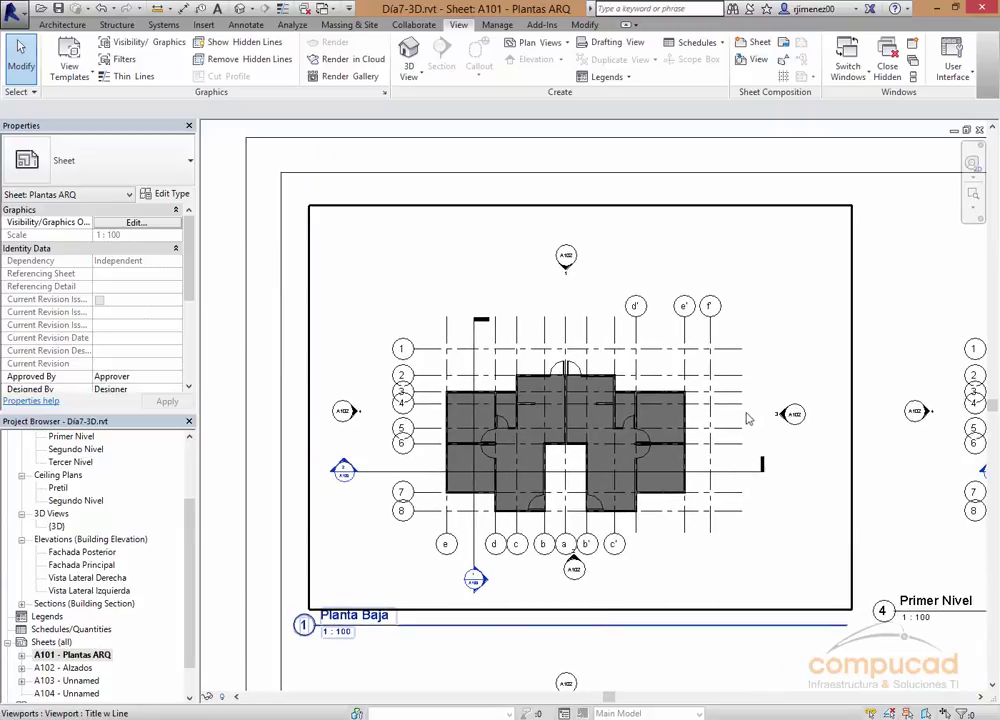
pyautogui.scroll(-2, 748, 418)
pyautogui.moveTo(748, 418)
pyautogui.mouseDown(button='middle')
pyautogui.moveTo(652, 441)
pyautogui.moveTo(625, 380)
pyautogui.mouseUp(button='middle')
pyautogui.scroll(-1, 625, 475)
pyautogui.moveTo(591, 424); pyautogui.dragTo(570, 366, button='middle')
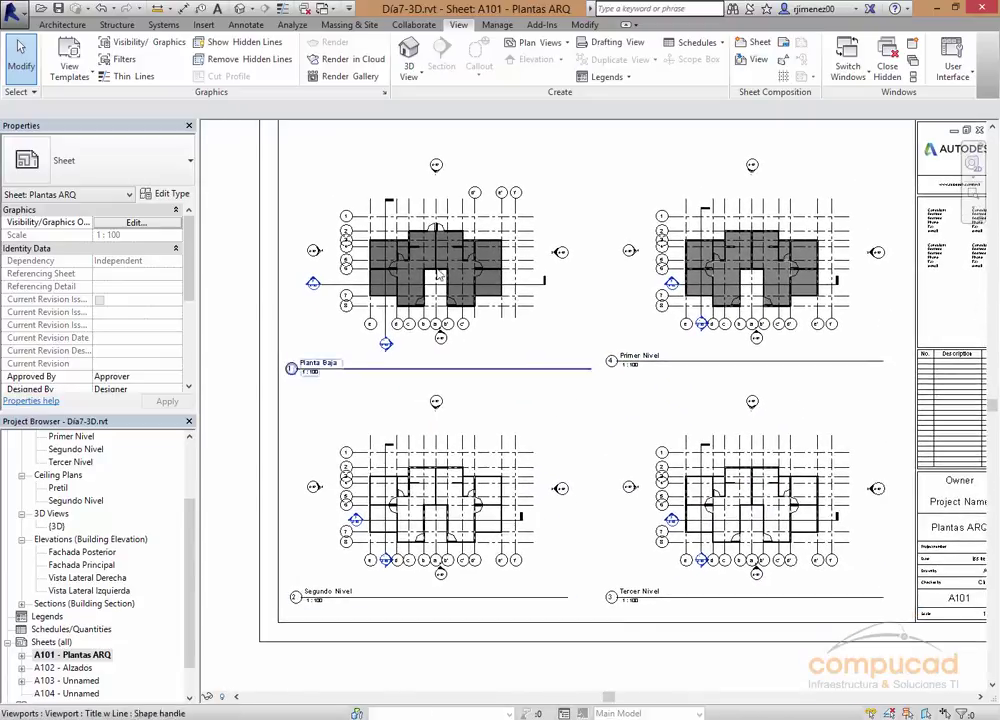
# Select the Planta Baja viewport and review the lower viewports, including Segundo Nivel.
pyautogui.click(438, 276)
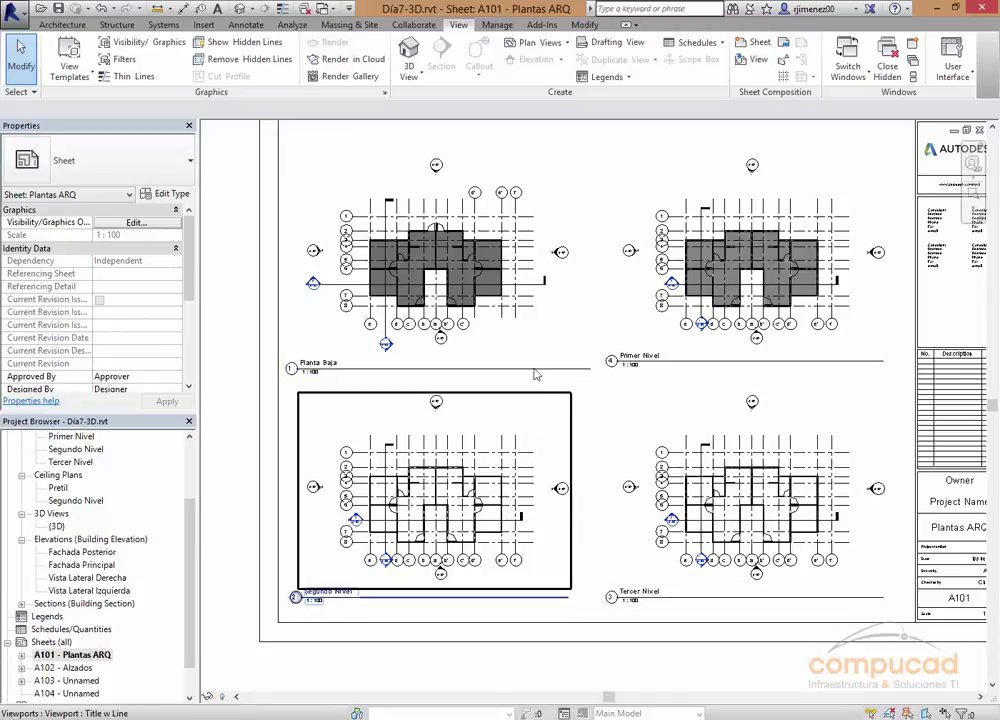
pyautogui.scroll(3, 415, 237)
pyautogui.click(404, 268)
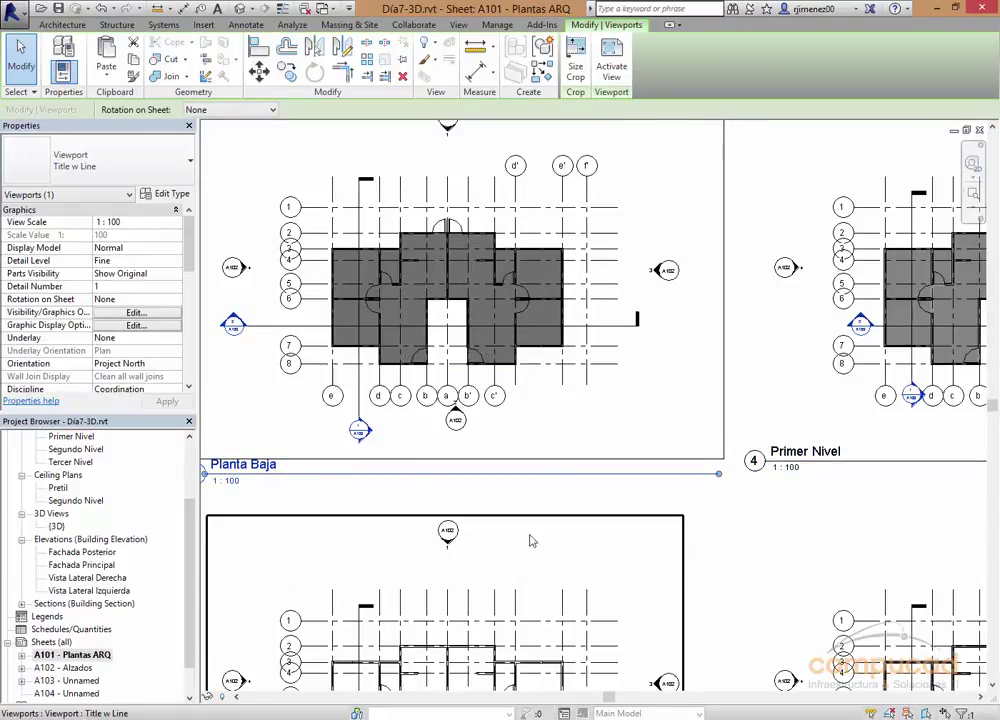
pyautogui.moveTo(529, 540); pyautogui.dragTo(509, 372, button='middle')
pyautogui.moveTo(472, 501); pyautogui.dragTo(518, 419, button='middle')
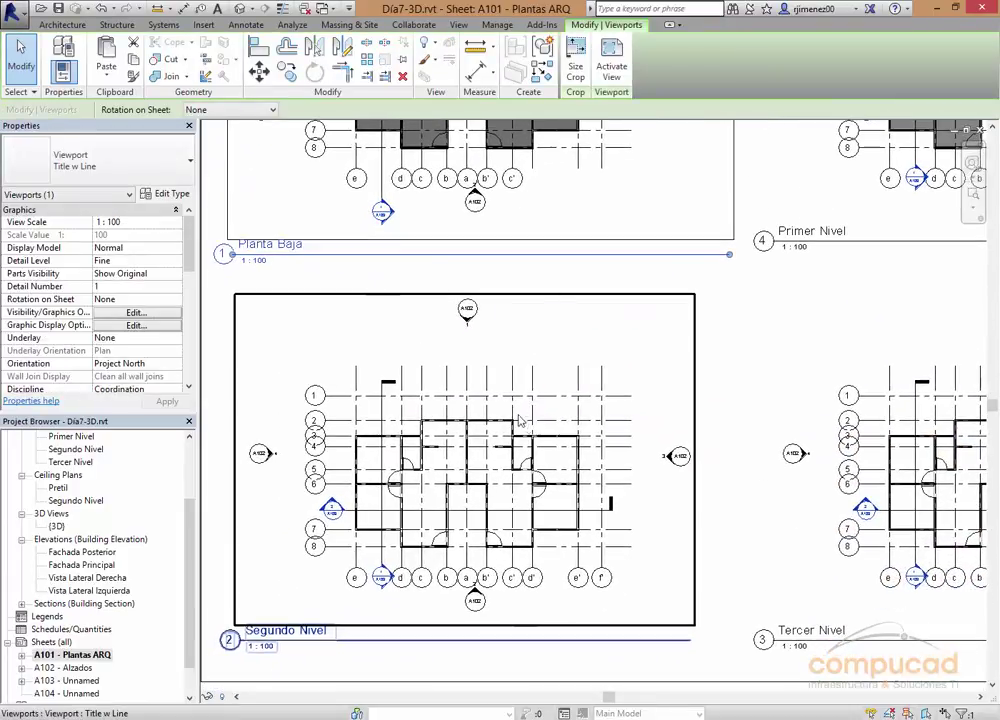
pyautogui.scroll(-1, 702, 366)
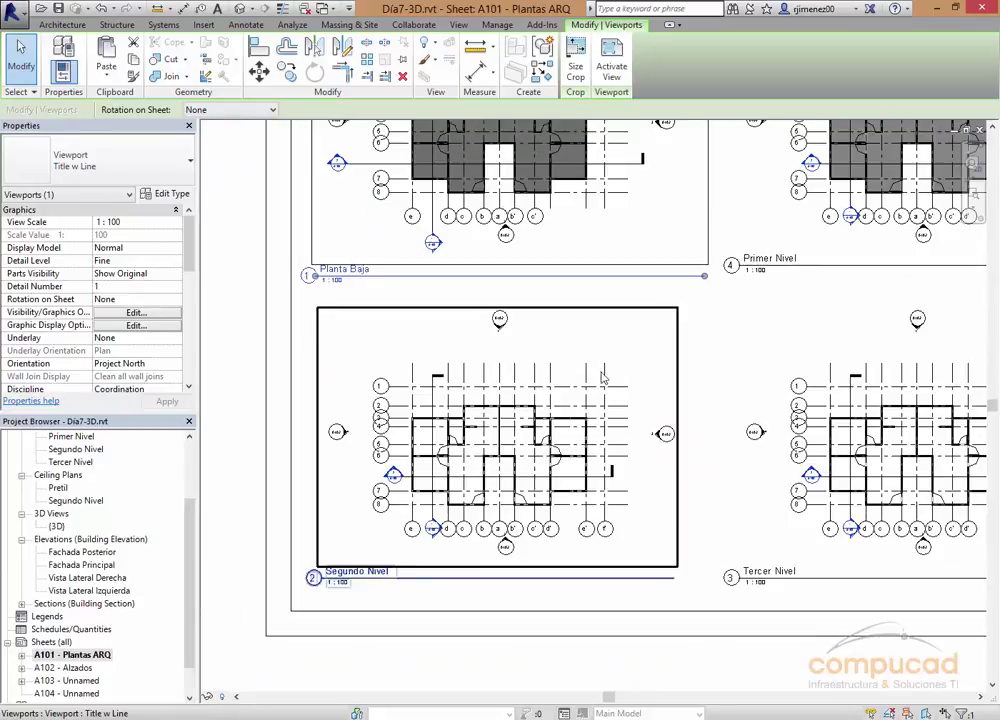
pyautogui.moveTo(573, 319)
pyautogui.mouseDown(button='middle')
pyautogui.moveTo(573, 462)
pyautogui.moveTo(480, 480)
pyautogui.mouseUp(button='middle')
pyautogui.scroll(-1, 573, 462)
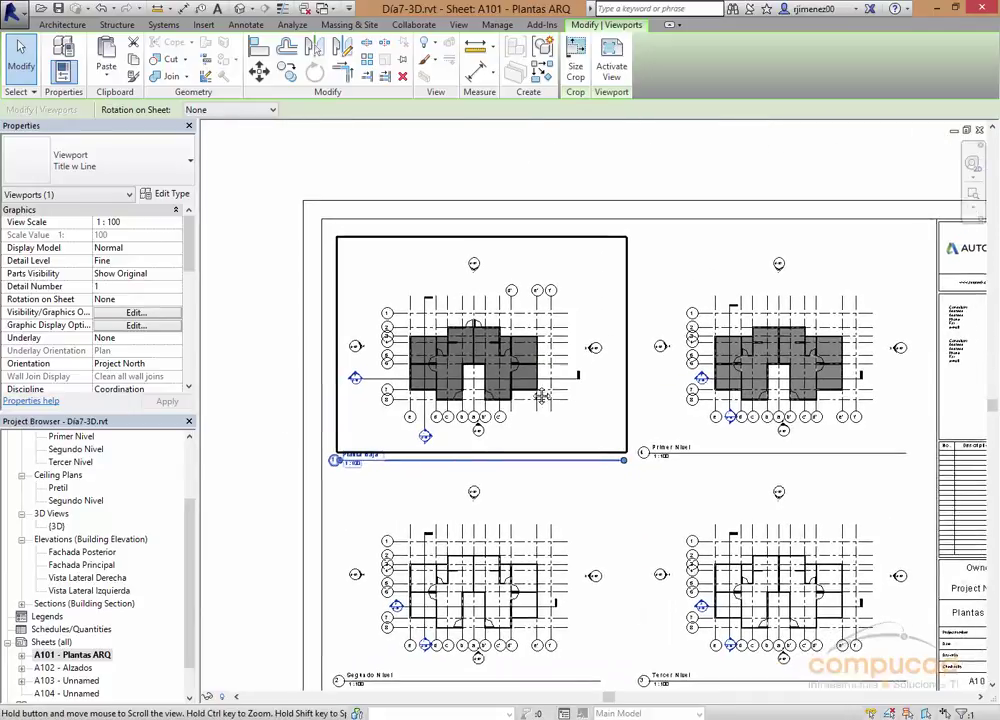
pyautogui.click(432, 172)
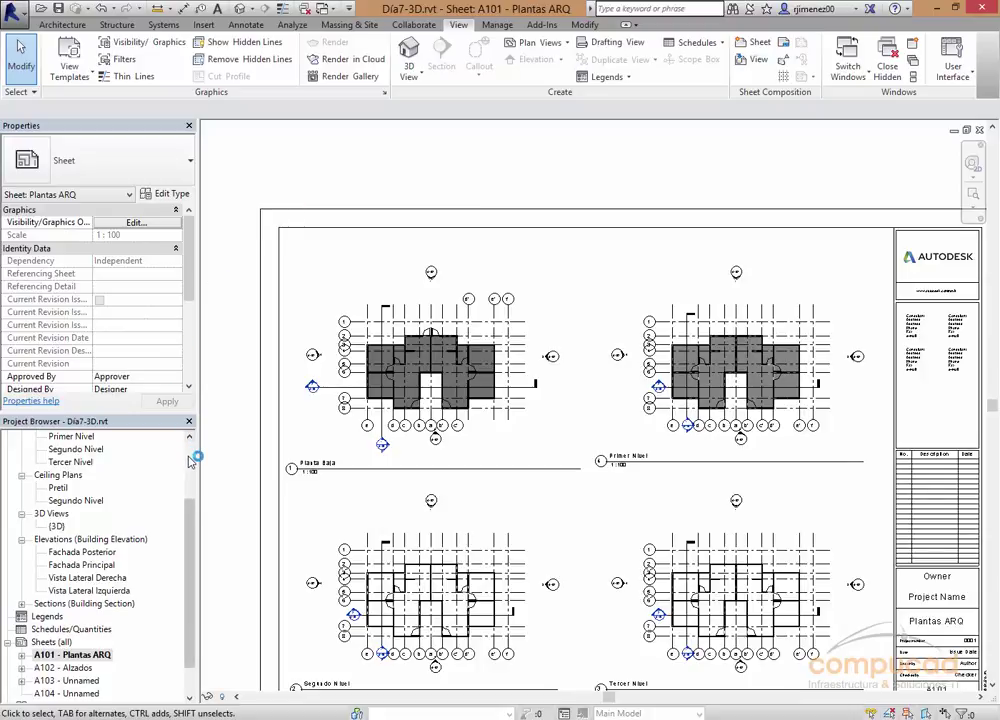
pyautogui.scroll(3, 187, 443)
# Open the Planta Baja floor plan from the Project Browser.
pyautogui.doubleClick(70, 488)
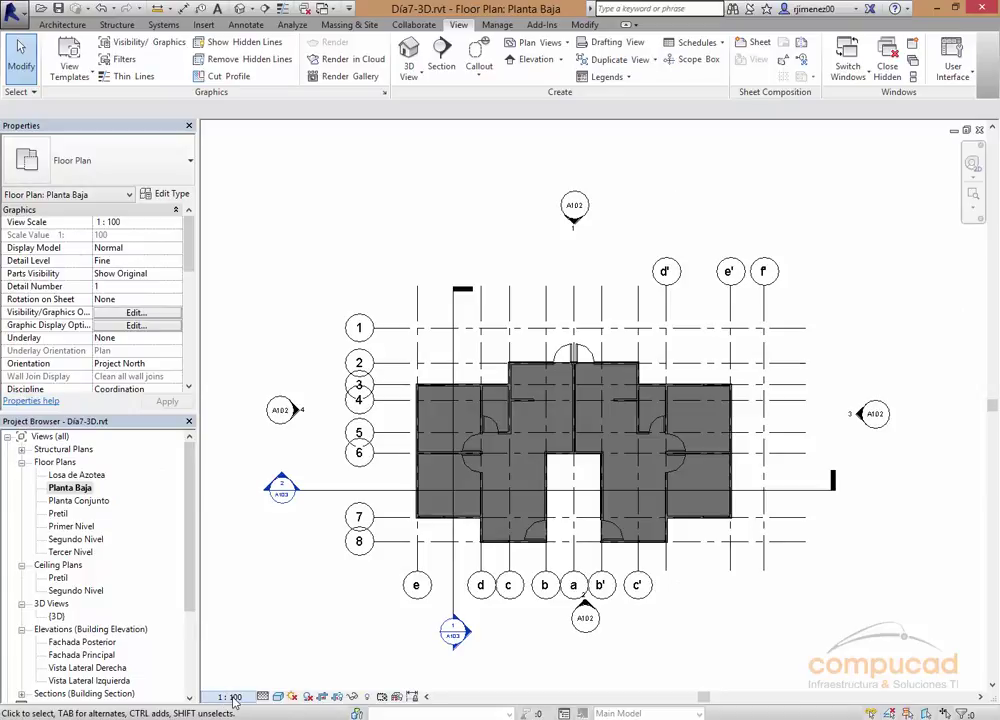
pyautogui.scroll(2, 690, 587)
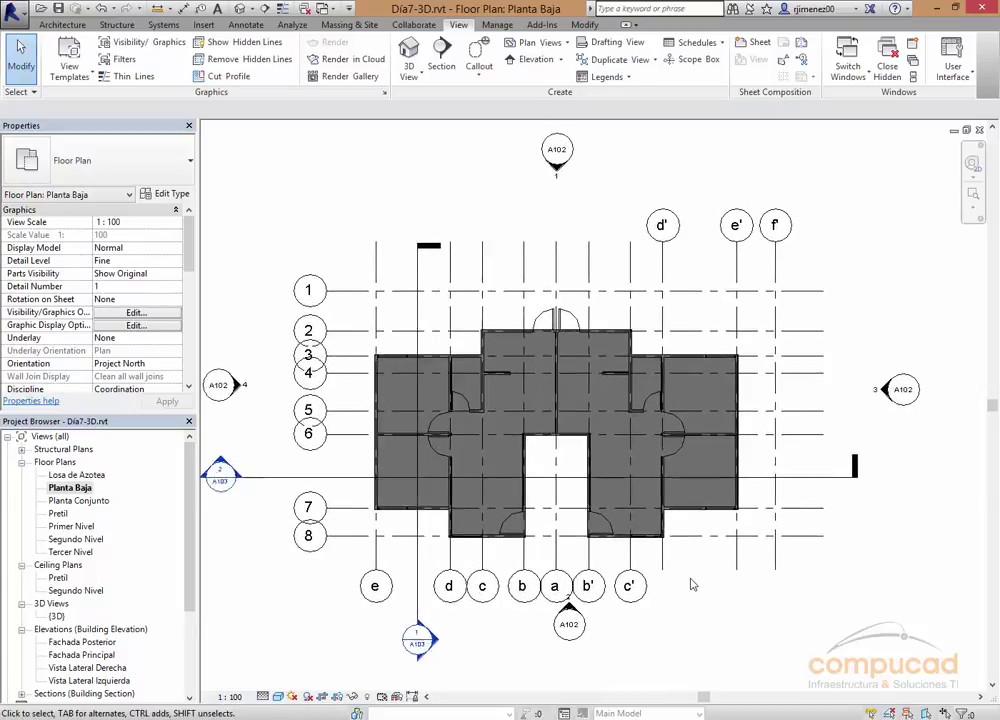
pyautogui.scroll(-3, 690, 586)
pyautogui.scroll(1, 690, 585)
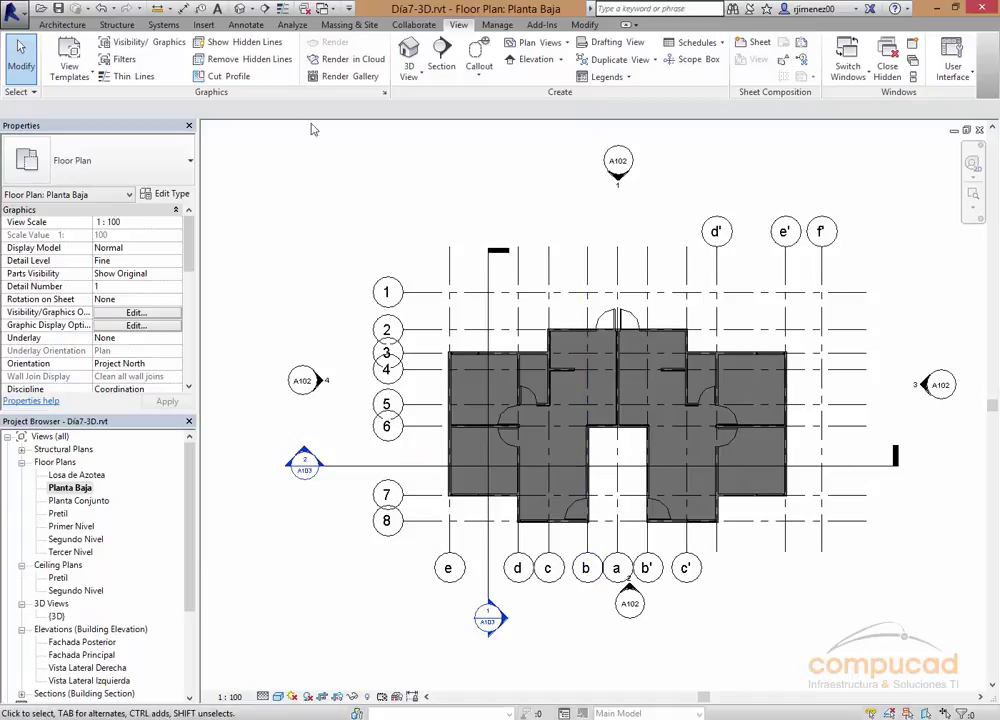
# Check Planta Baja's Visibility/Graphics overrides, close them, and scroll through Properties.
pyautogui.click(118, 42)
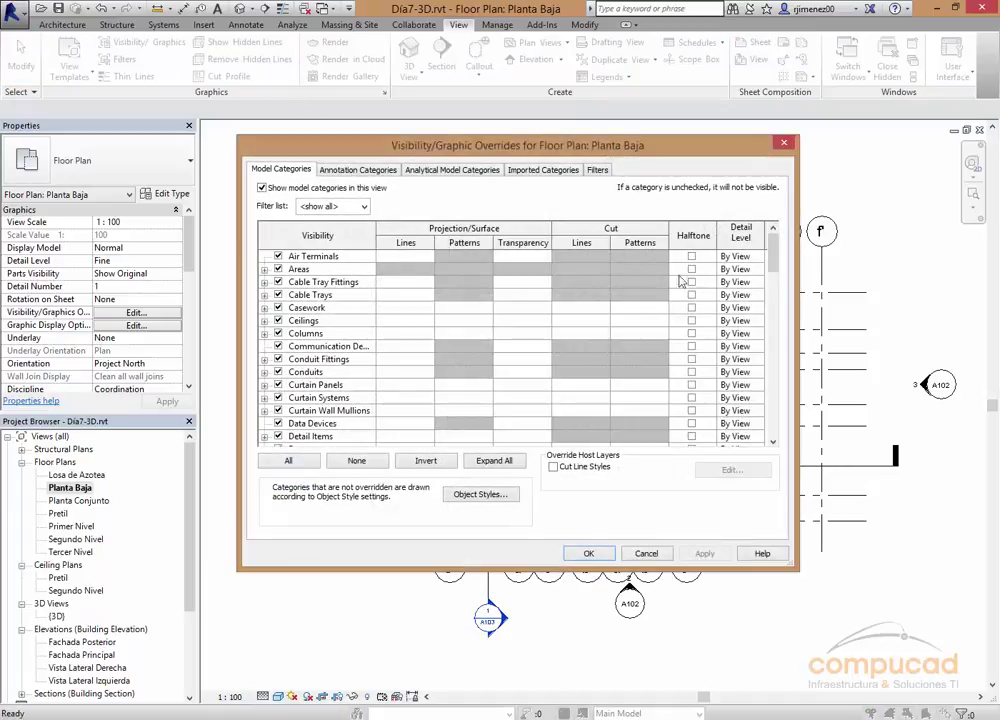
pyautogui.moveTo(773, 258)
pyautogui.mouseDown()
pyautogui.moveTo(773, 298)
pyautogui.moveTo(768, 225)
pyautogui.mouseUp()
pyautogui.moveTo(725, 153); pyautogui.dragTo(569, 174)
pyautogui.press('Escape')
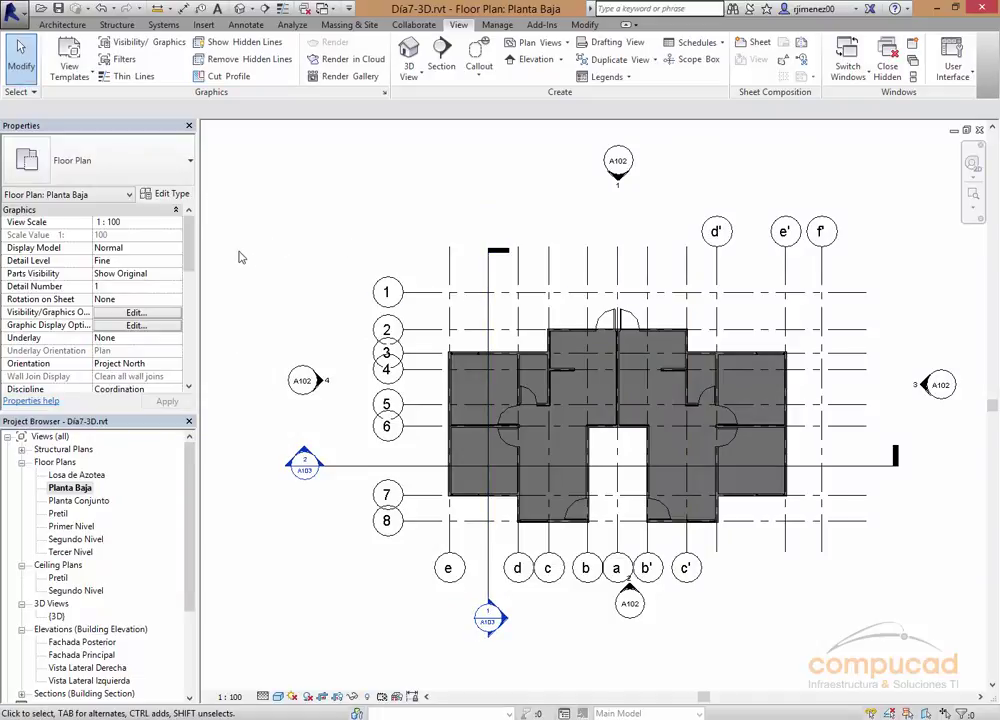
pyautogui.moveTo(190, 246); pyautogui.dragTo(191, 281)
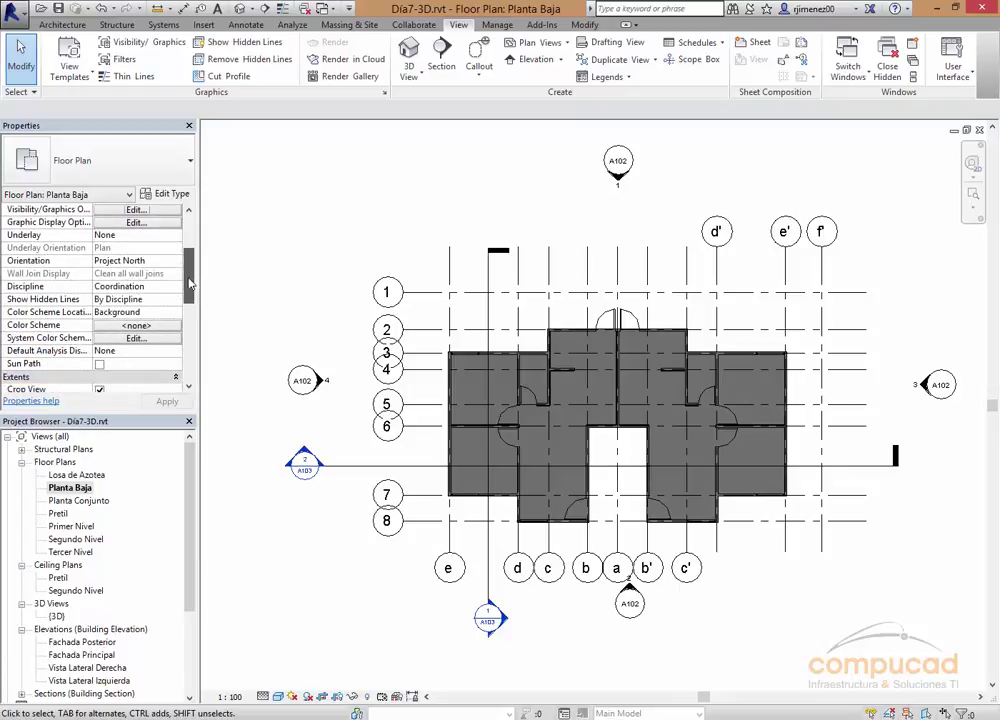
pyautogui.moveTo(190, 285)
pyautogui.mouseDown()
pyautogui.moveTo(190, 300)
pyautogui.moveTo(191, 228)
pyautogui.mouseUp()
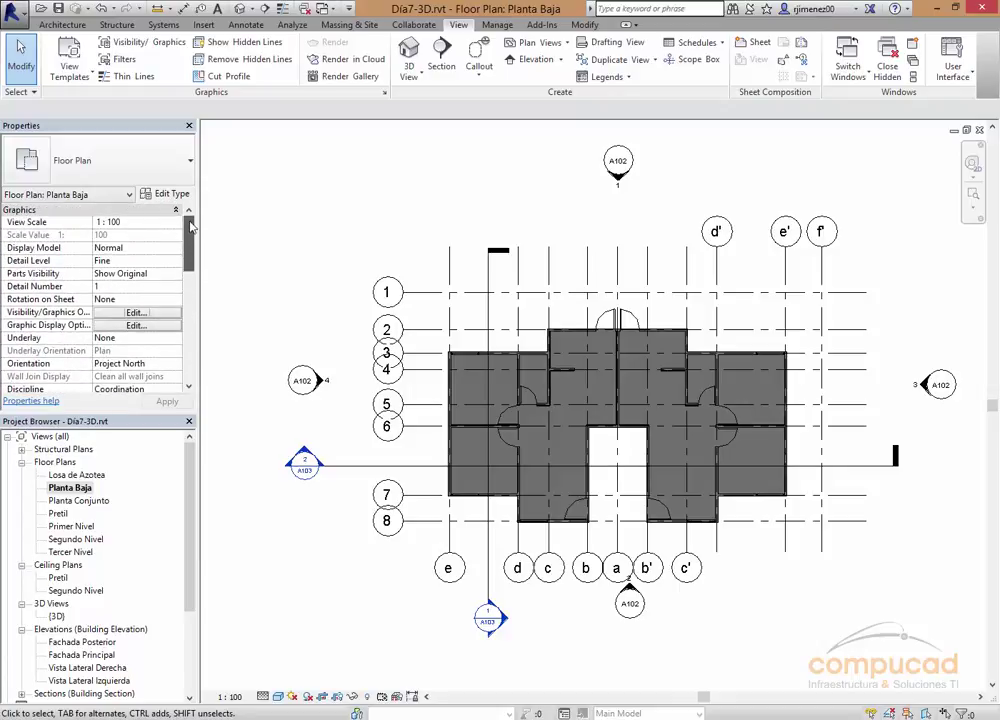
# Bring up Planta Baja's Project Browser context menu showing Apply Template Properties.
pyautogui.rightClick(80, 488)
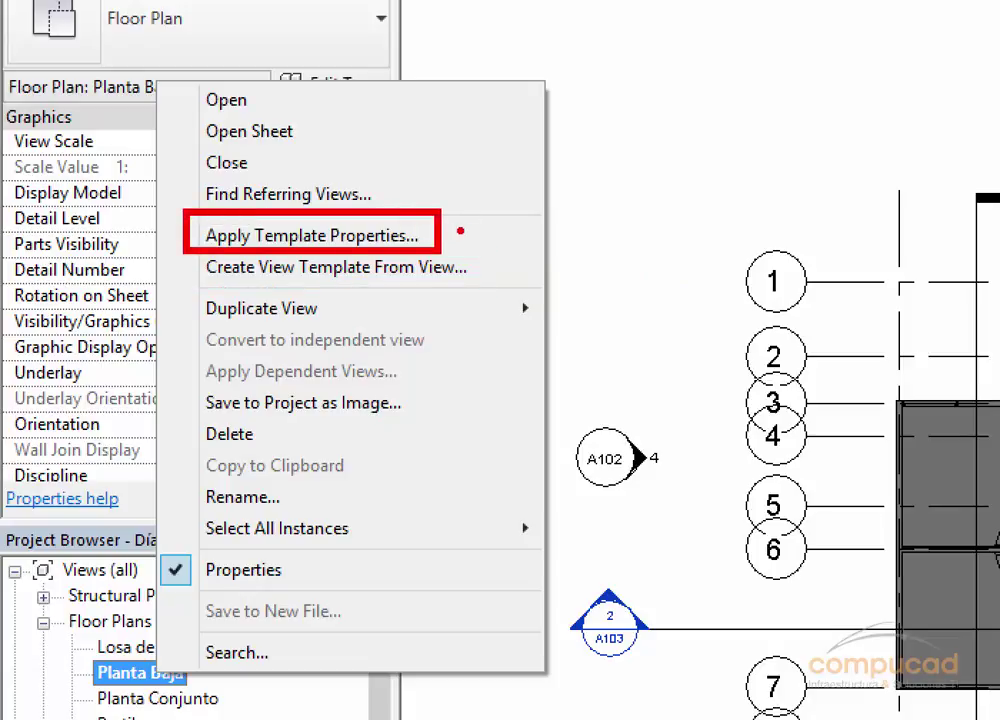
pyautogui.press('Escape')
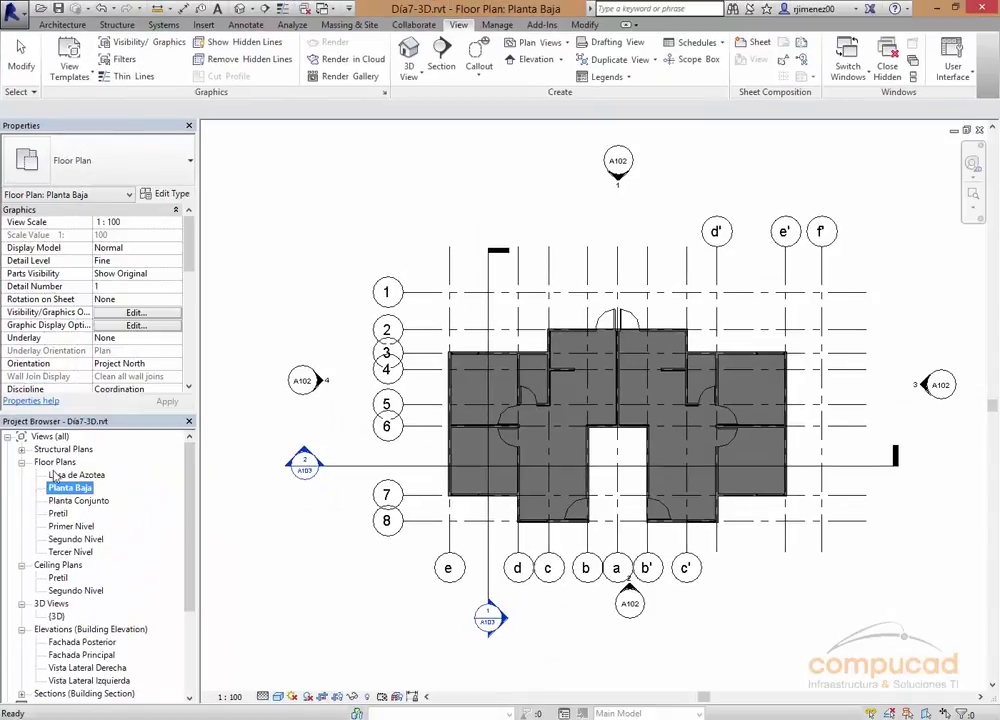
pyautogui.rightClick(63, 487)
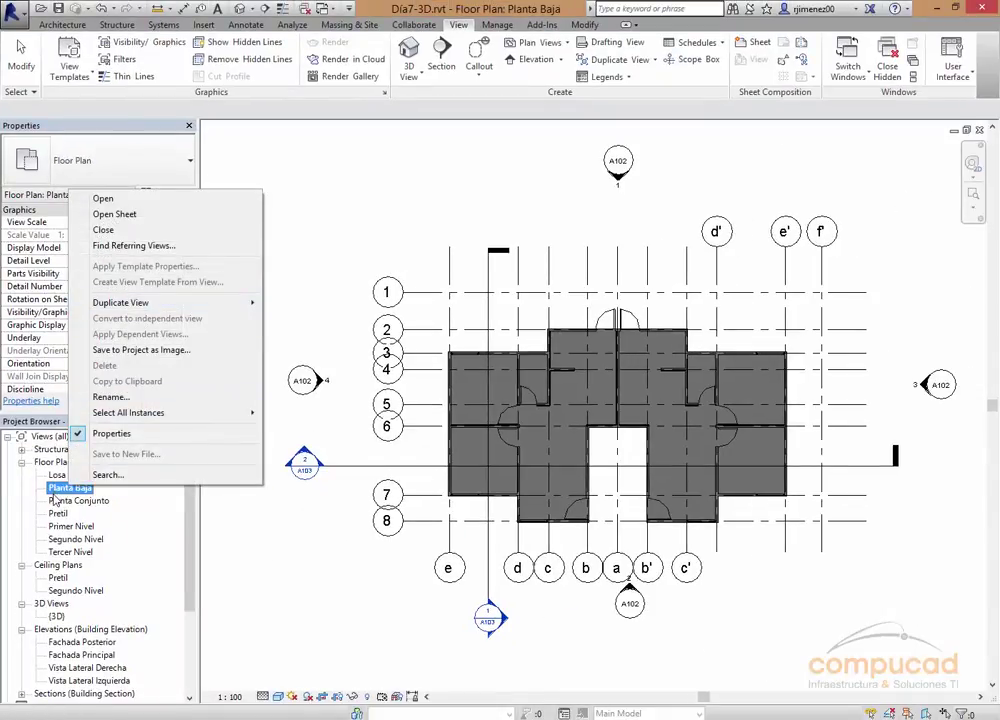
pyautogui.click(270, 527)
pyautogui.rightClick(78, 487)
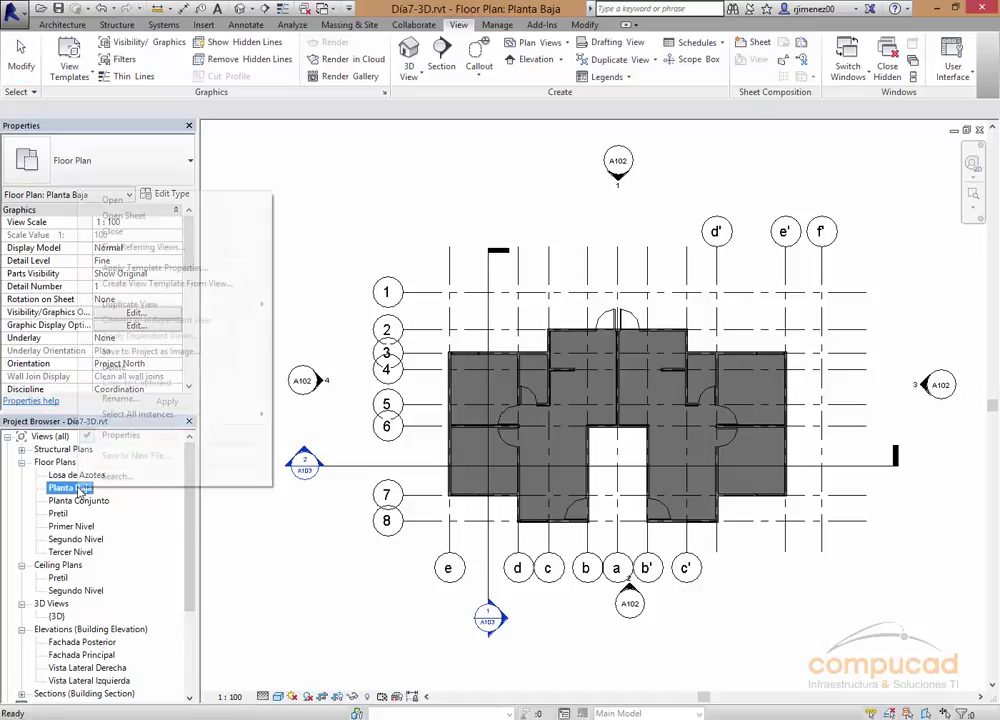
# In Apply View Template, toggle the Discipline filter between all and Architectural.
pyautogui.click(141, 270)
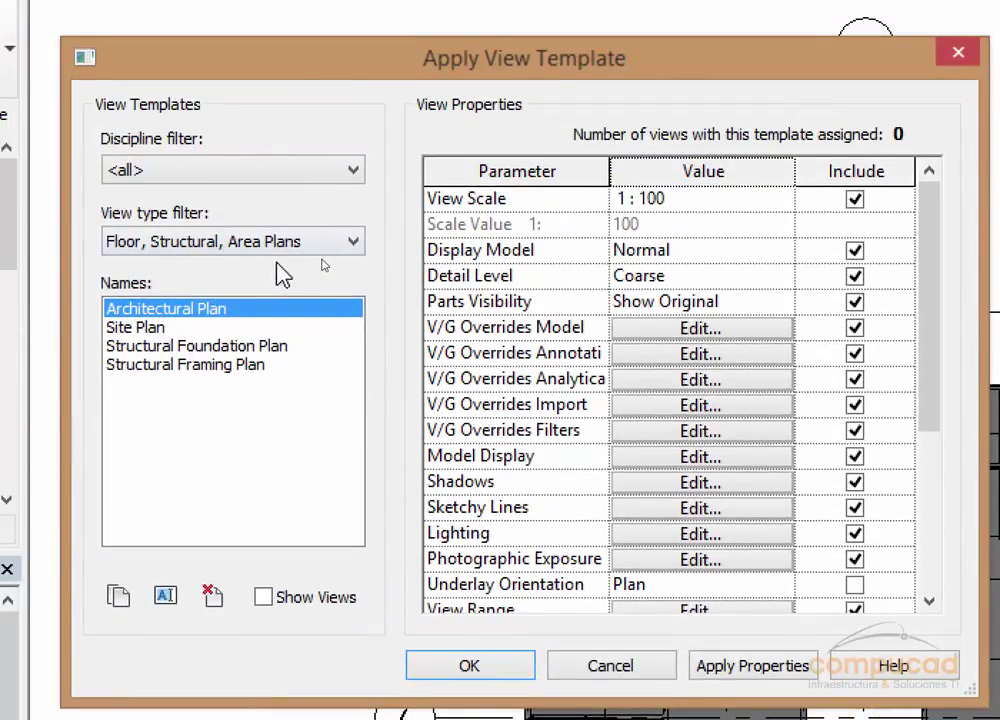
pyautogui.click(275, 241)
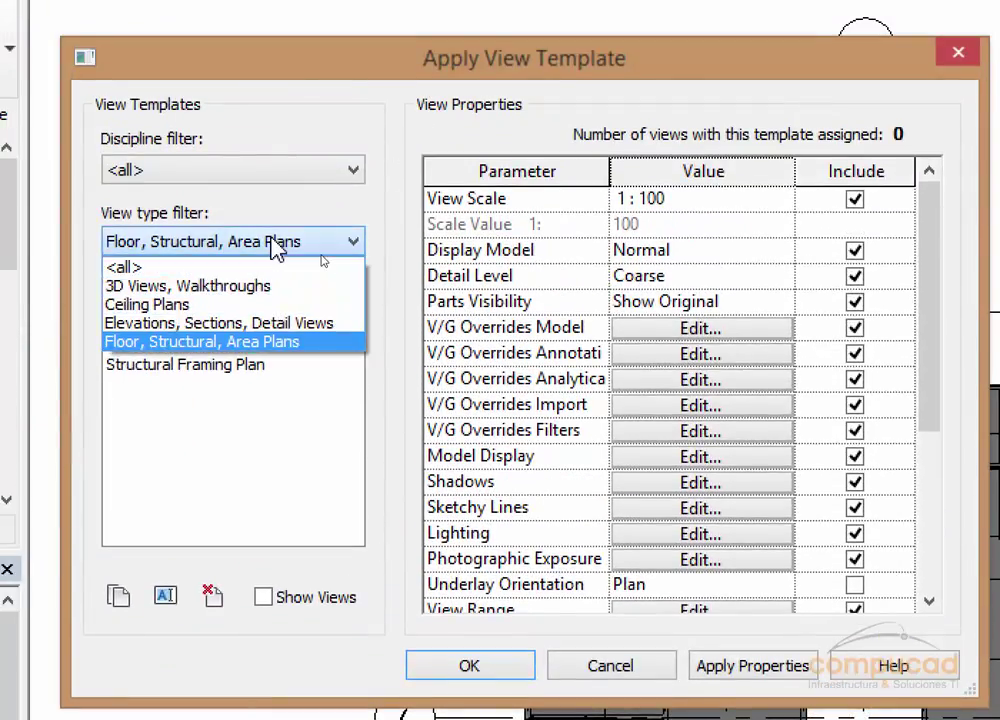
pyautogui.click(275, 243)
pyautogui.click(279, 174)
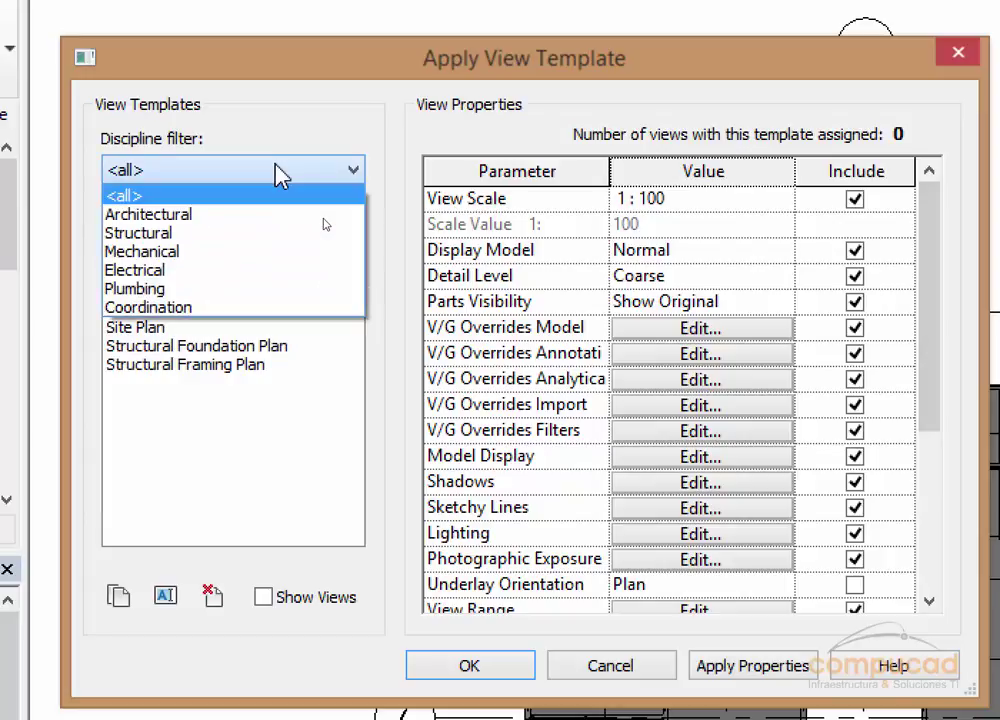
pyautogui.click(251, 215)
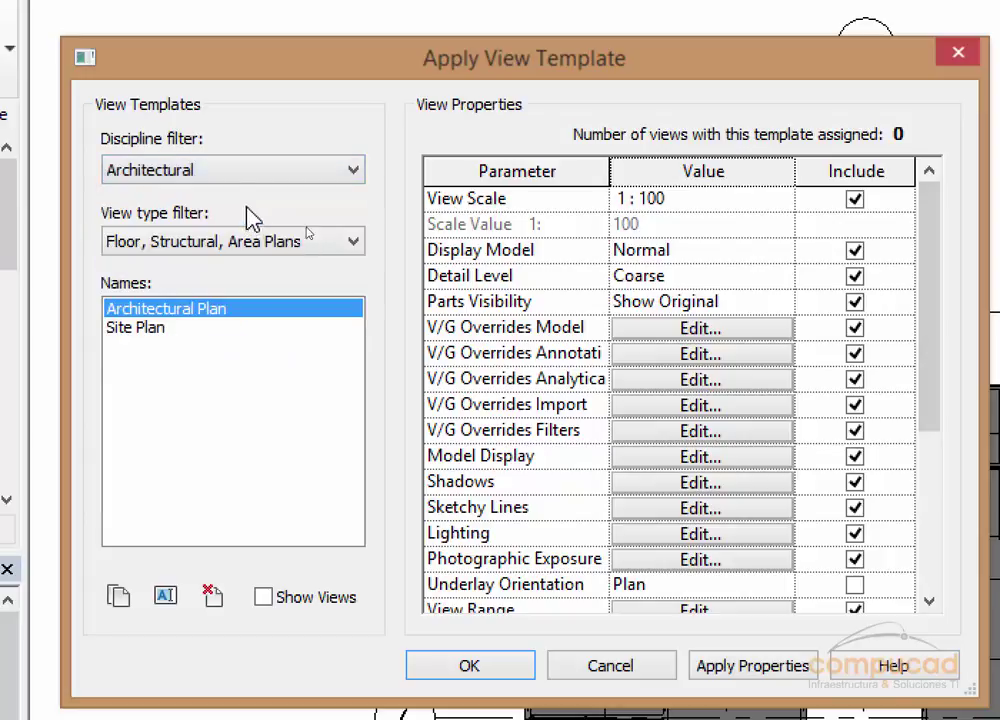
pyautogui.click(190, 180)
pyautogui.click(175, 194)
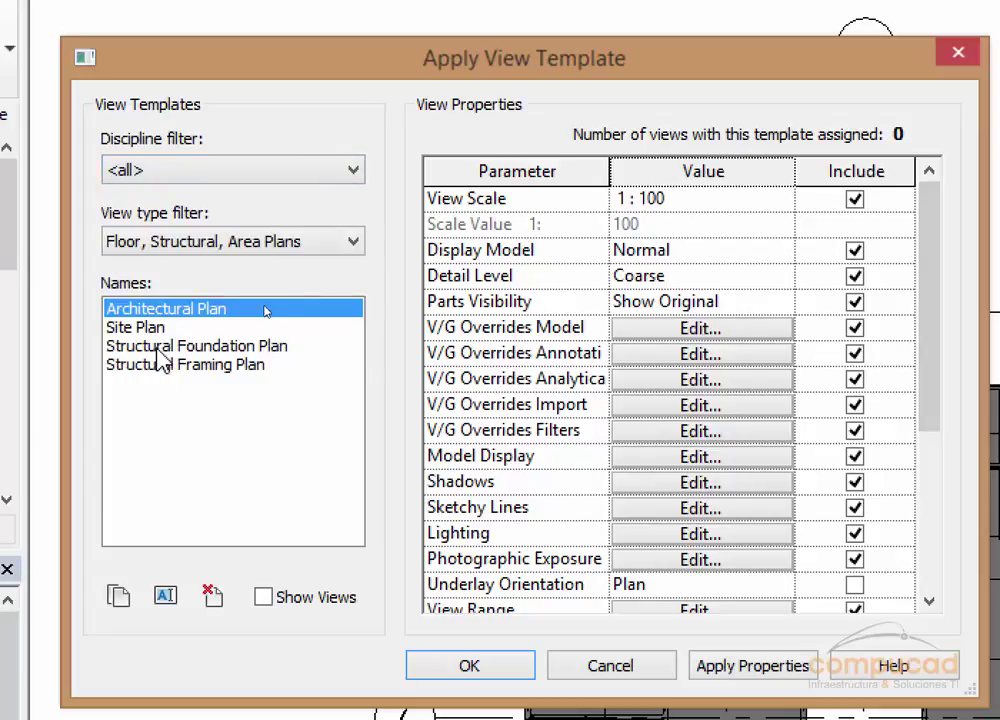
pyautogui.click(187, 178)
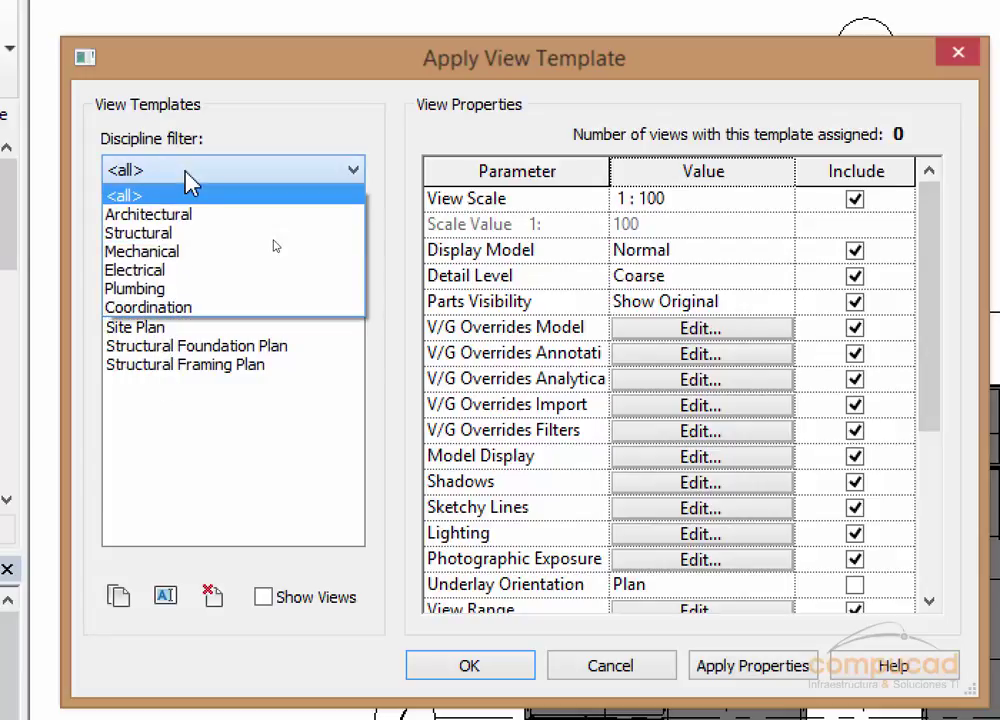
pyautogui.click(168, 221)
# Cycle the View type filter through 3D, ceiling, elevation/section and floor plan templates.
pyautogui.click(164, 243)
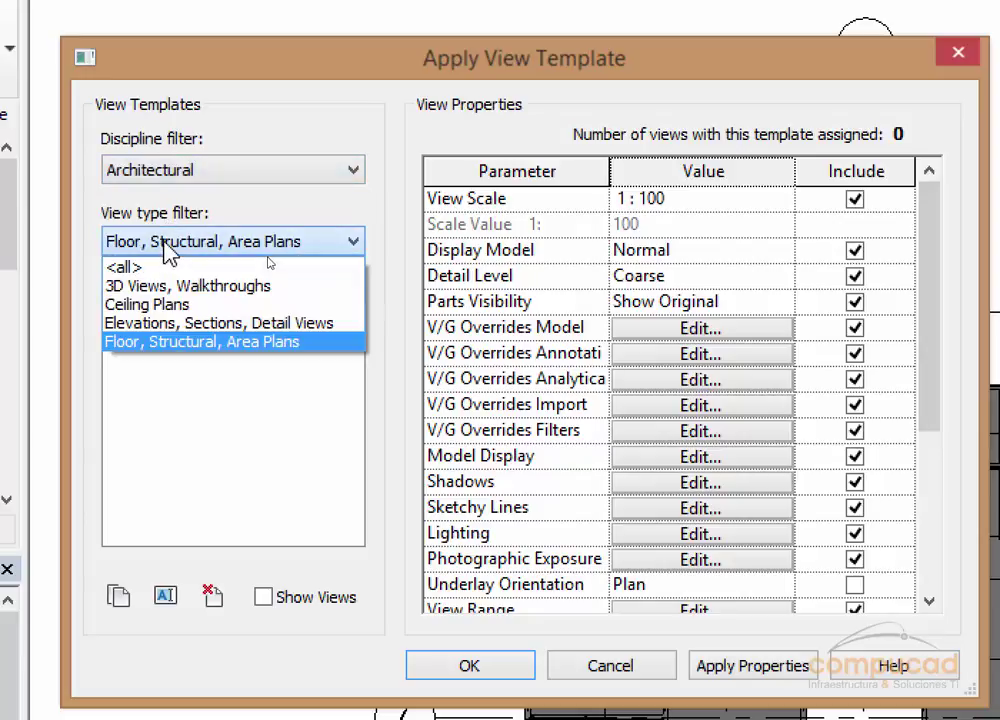
pyautogui.click(166, 287)
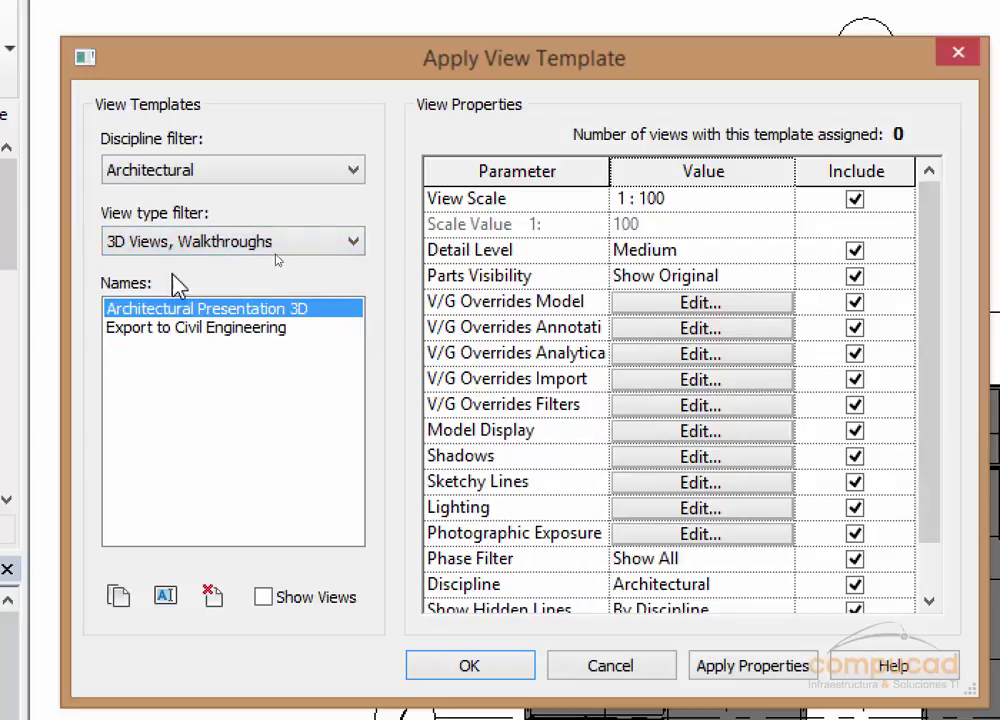
pyautogui.click(184, 241)
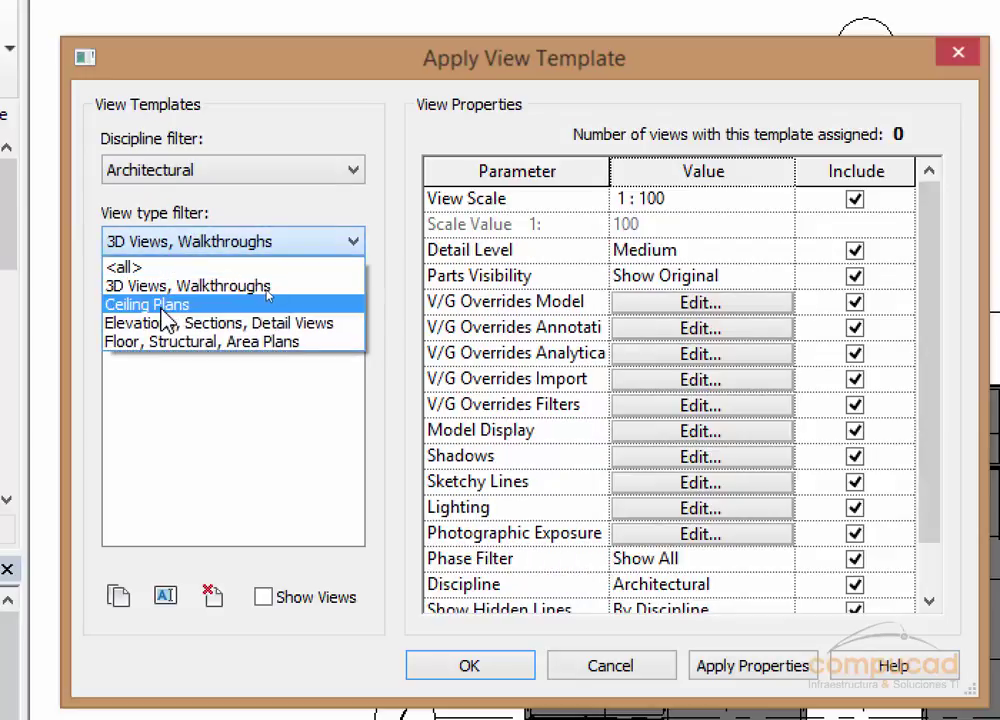
pyautogui.click(166, 308)
pyautogui.click(163, 243)
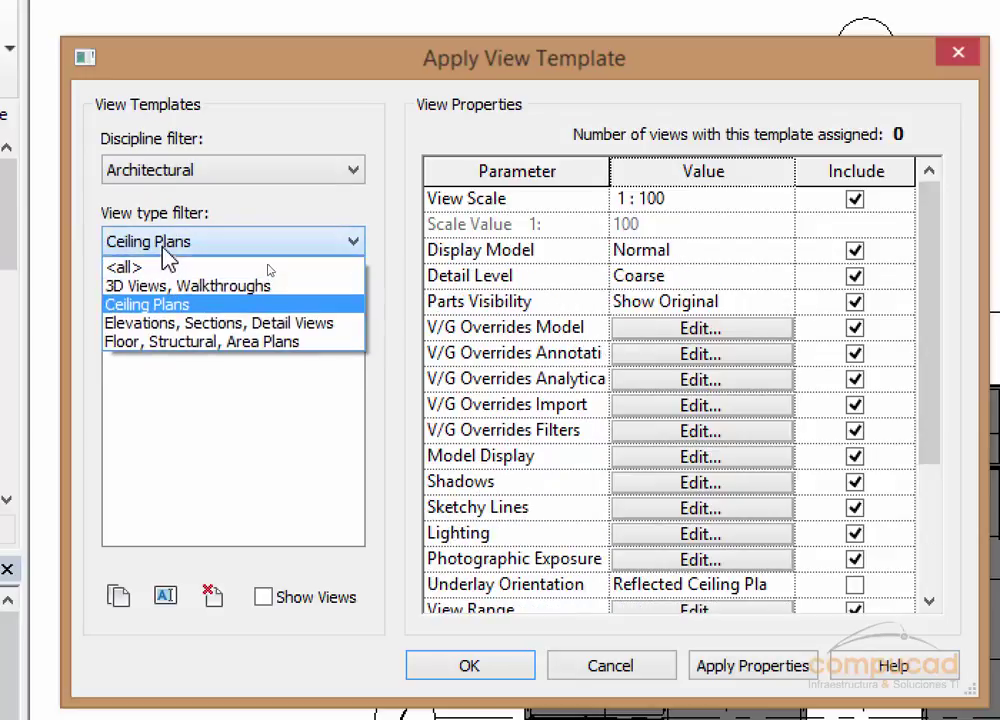
pyautogui.click(165, 325)
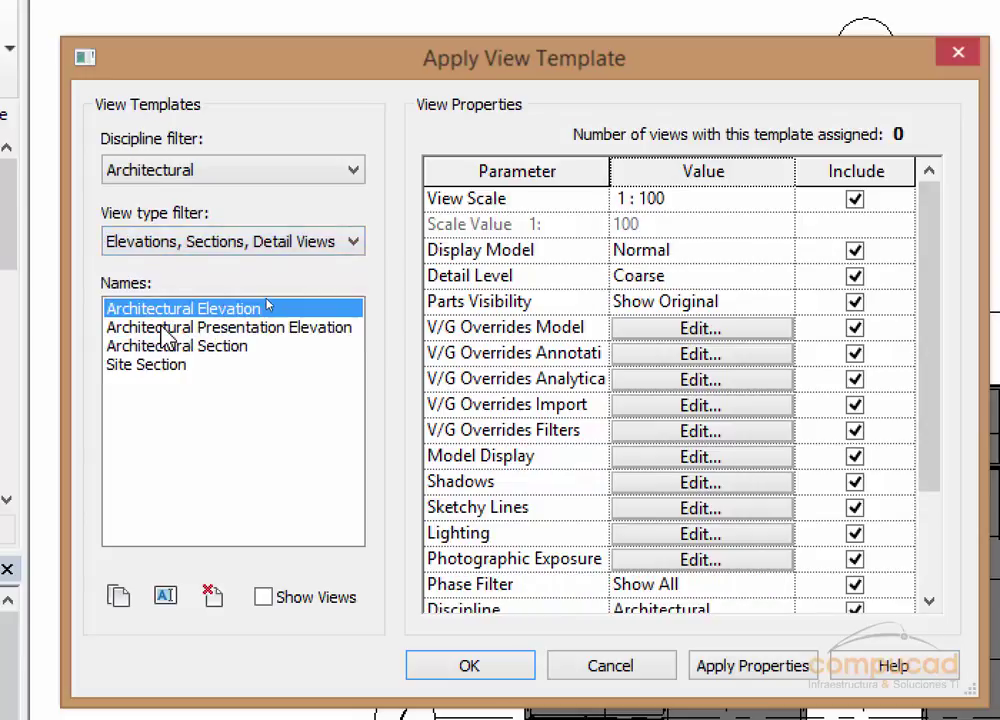
pyautogui.click(200, 241)
pyautogui.click(167, 342)
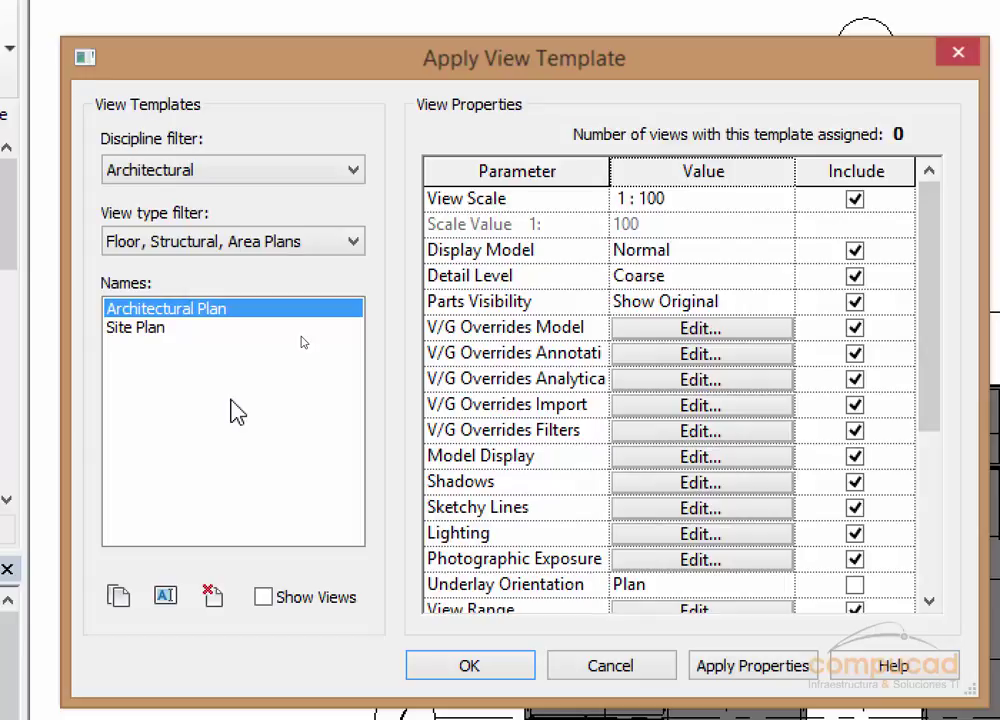
# Keep floor, structural and area plans, preview Architectural Plan, then cancel without applying.
pyautogui.click(230, 243)
pyautogui.click(232, 243)
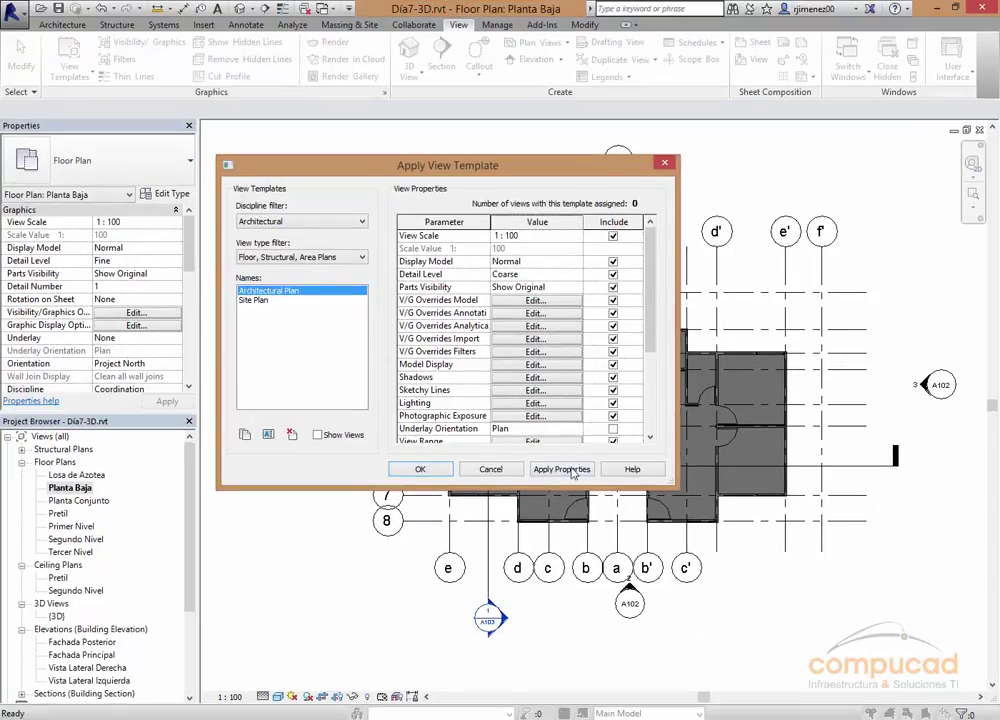
pyautogui.click(573, 473)
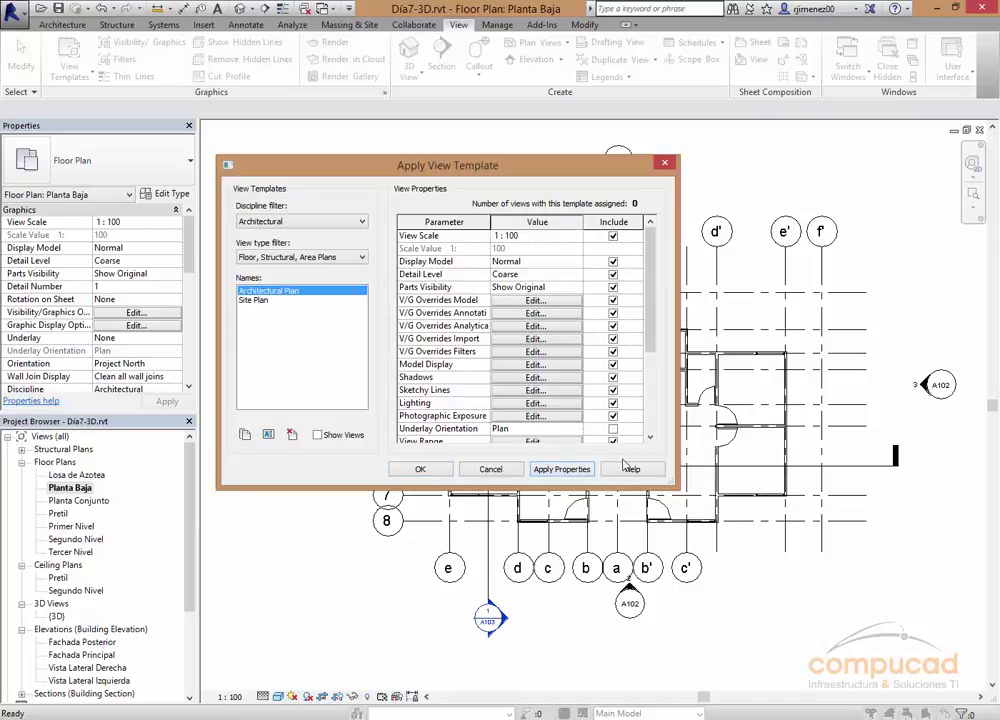
pyautogui.click(490, 469)
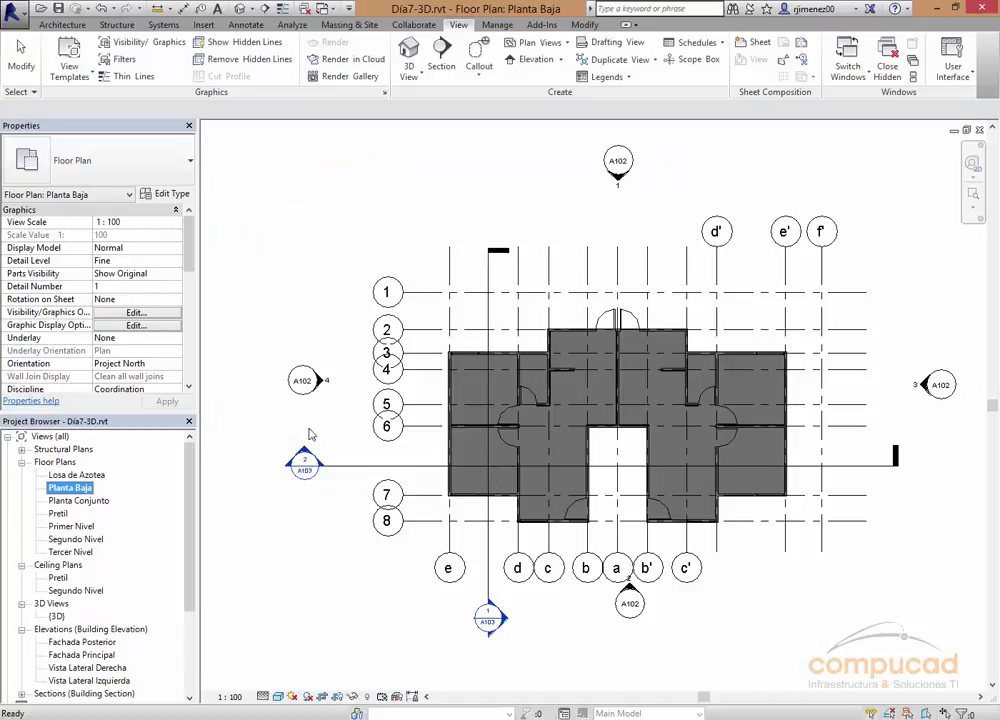
# Apply the Architectural Plan template's properties to Planta Baja and confirm with OK.
pyautogui.rightClick(72, 484)
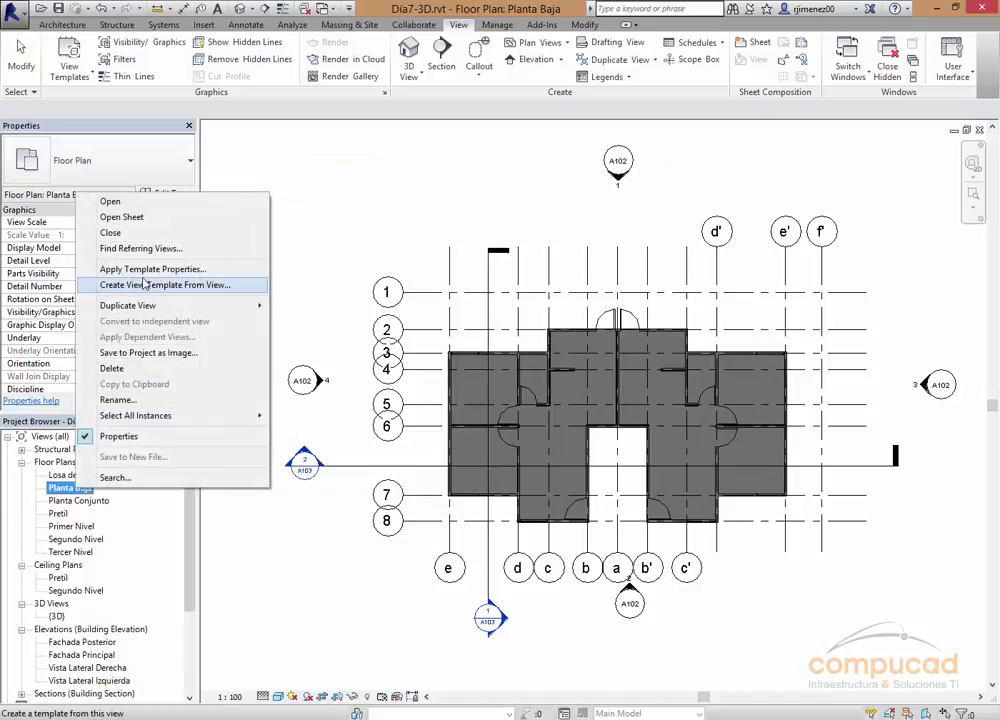
pyautogui.click(146, 270)
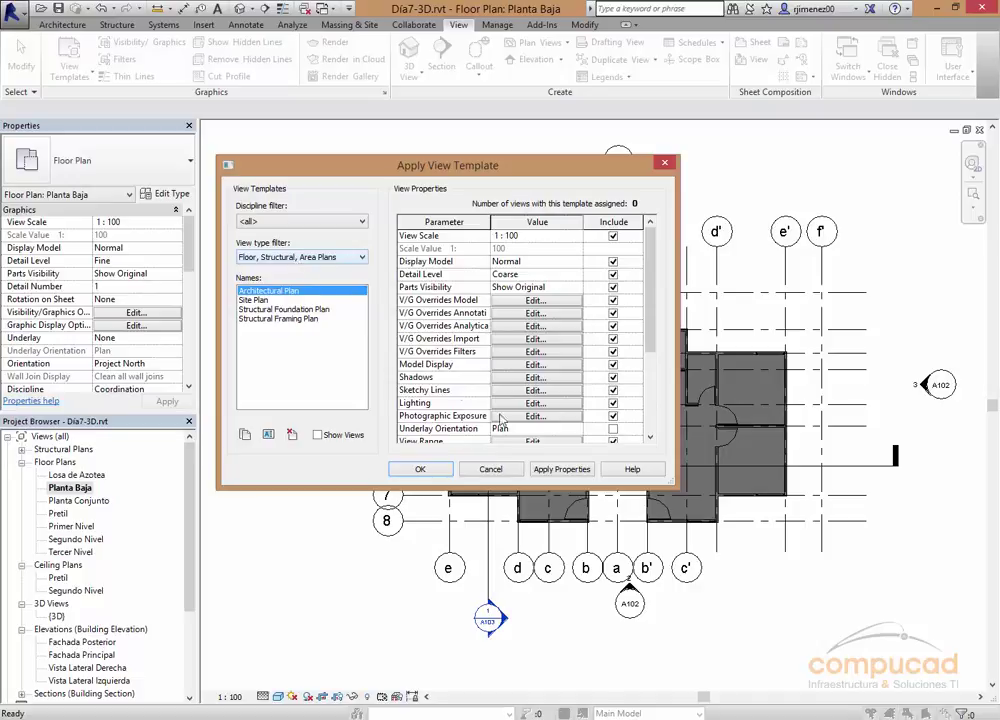
pyautogui.click(557, 470)
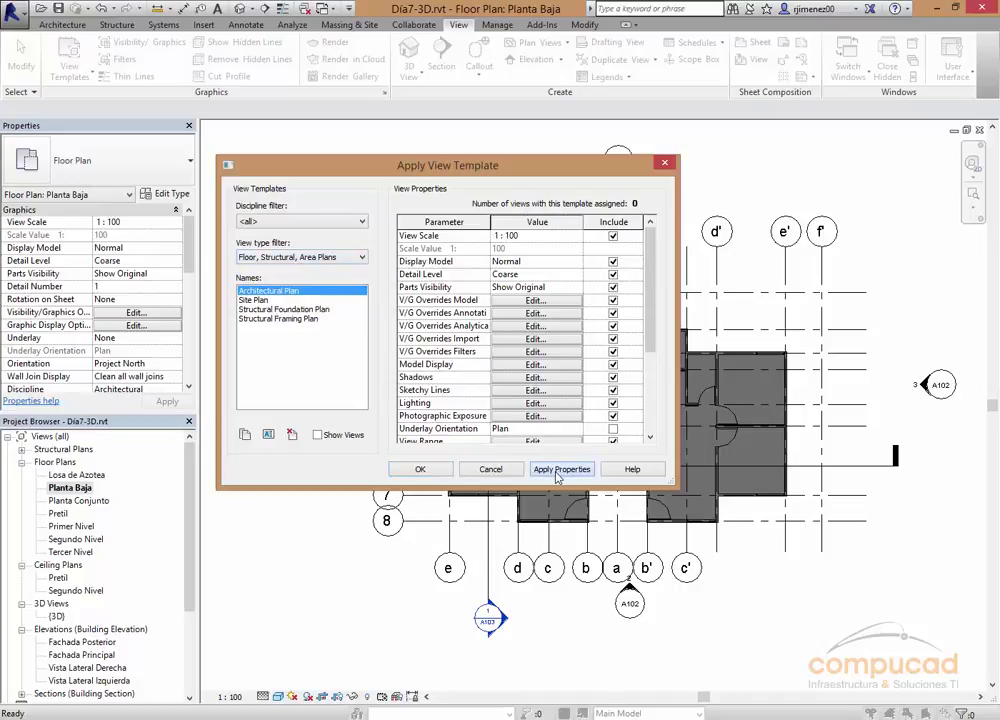
pyautogui.click(420, 469)
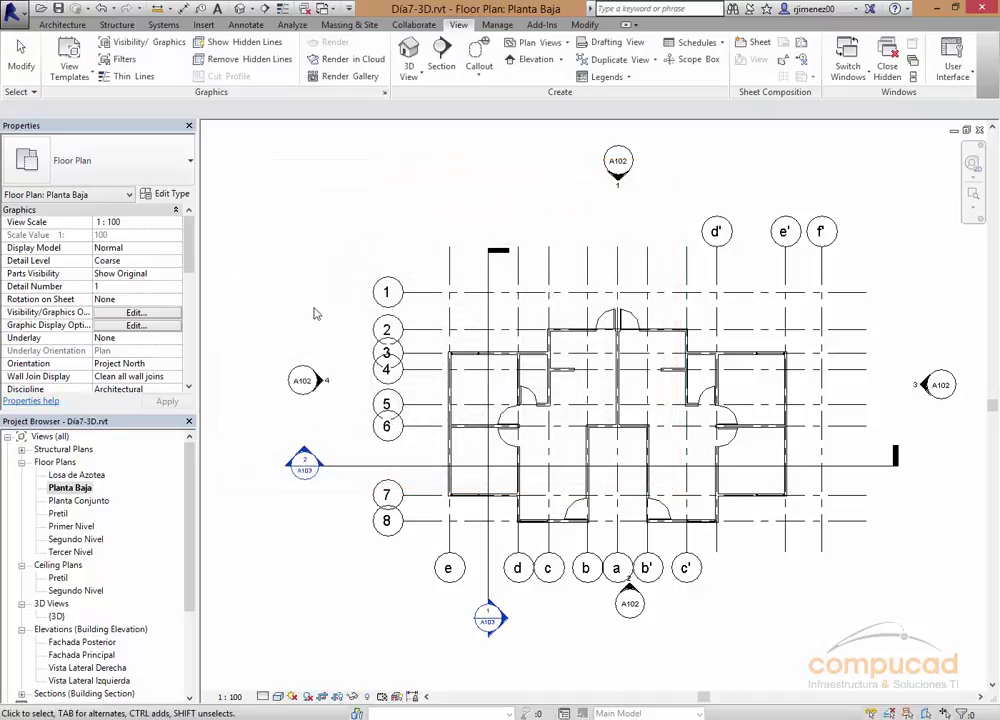
# Zoom into the plan and review the view control bar's visual style and detail level options.
pyautogui.scroll(1, 676, 437)
pyautogui.scroll(1, 676, 437)
pyautogui.scroll(1, 676, 437)
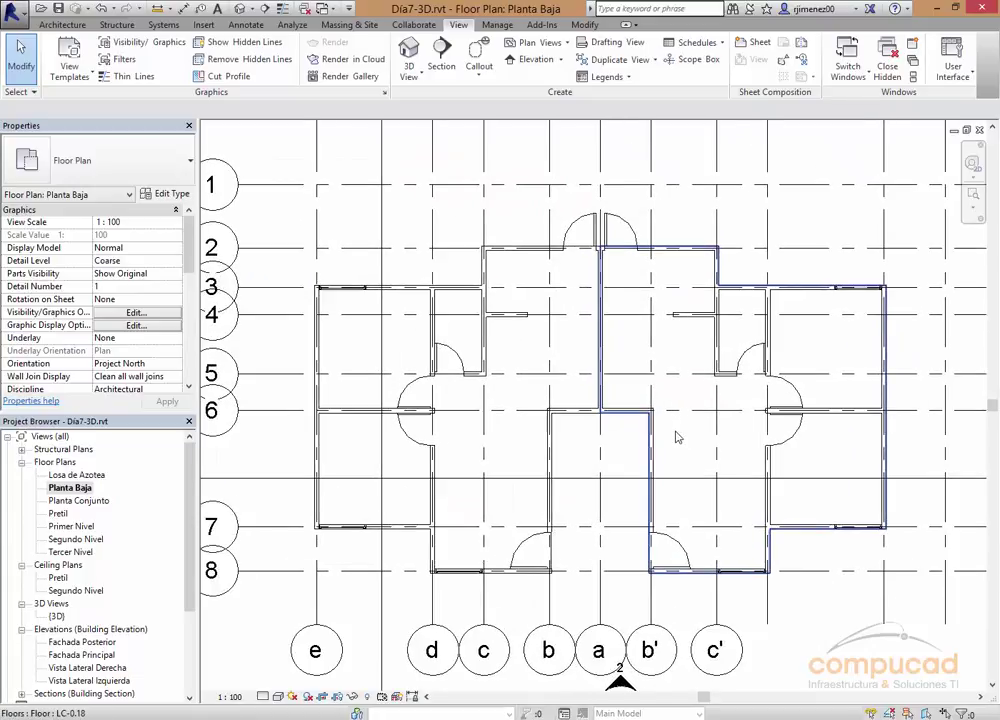
pyautogui.scroll(1, 705, 487)
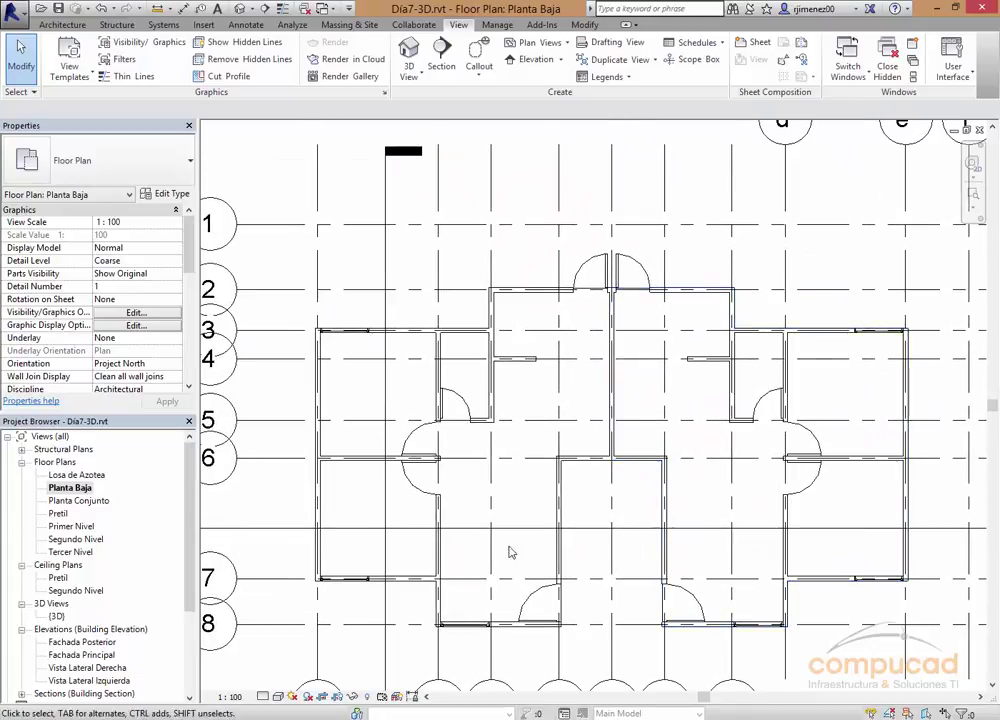
pyautogui.click(277, 697)
pyautogui.scroll(2, 262, 695)
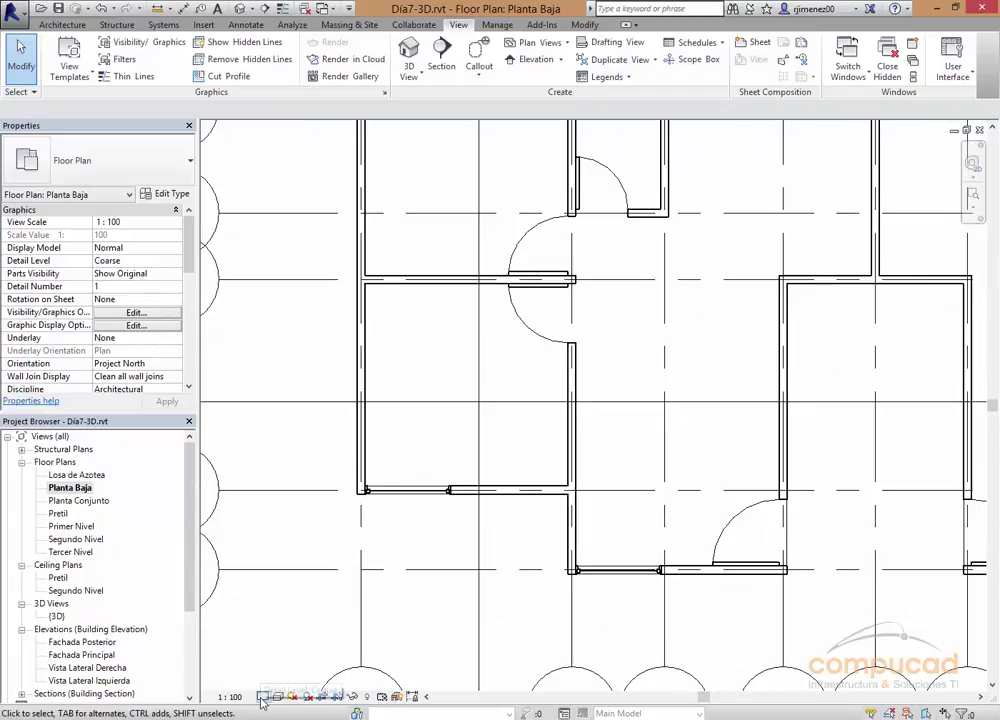
pyautogui.scroll(1, 262, 700)
pyautogui.click(262, 697)
pyautogui.click(288, 652)
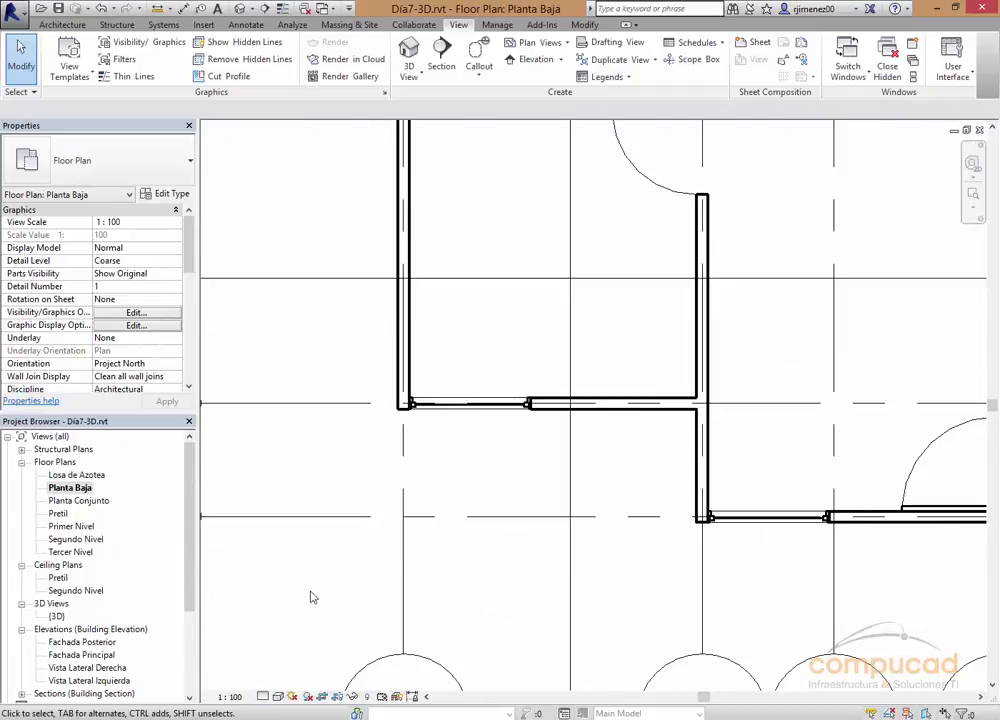
pyautogui.scroll(-2, 368, 511)
pyautogui.scroll(5, 350, 486)
pyautogui.moveTo(708, 320)
pyautogui.mouseDown(button='middle')
pyautogui.moveTo(724, 360)
pyautogui.moveTo(584, 240)
pyautogui.mouseUp(button='middle')
# Set the Planta Baja plan to Fine detail level and Shaded visual style.
pyautogui.click(277, 697)
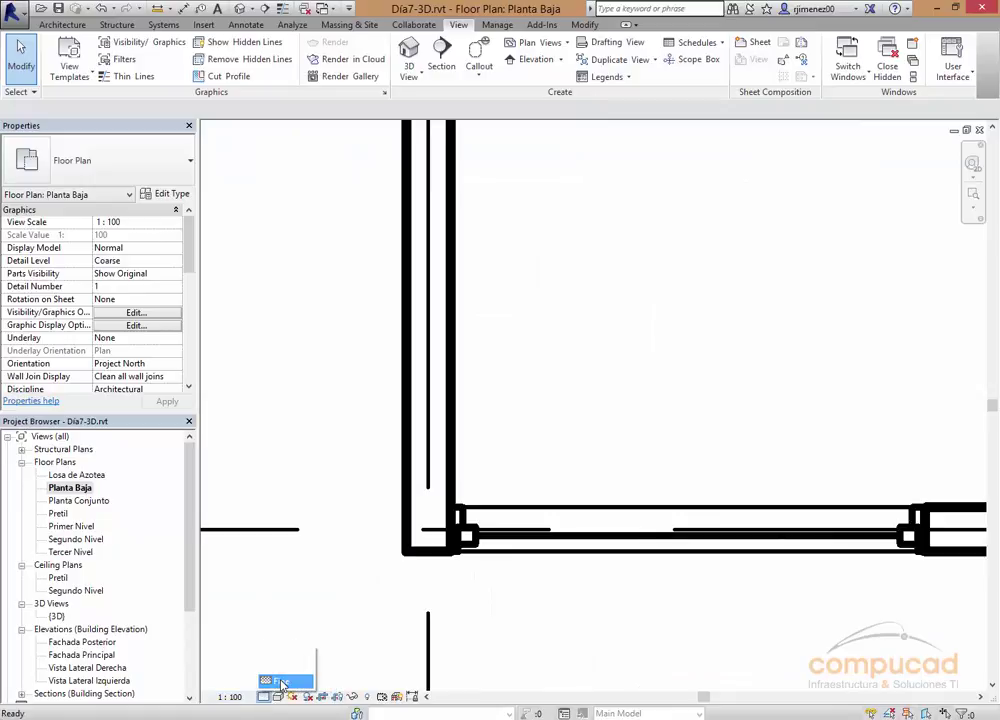
pyautogui.click(282, 682)
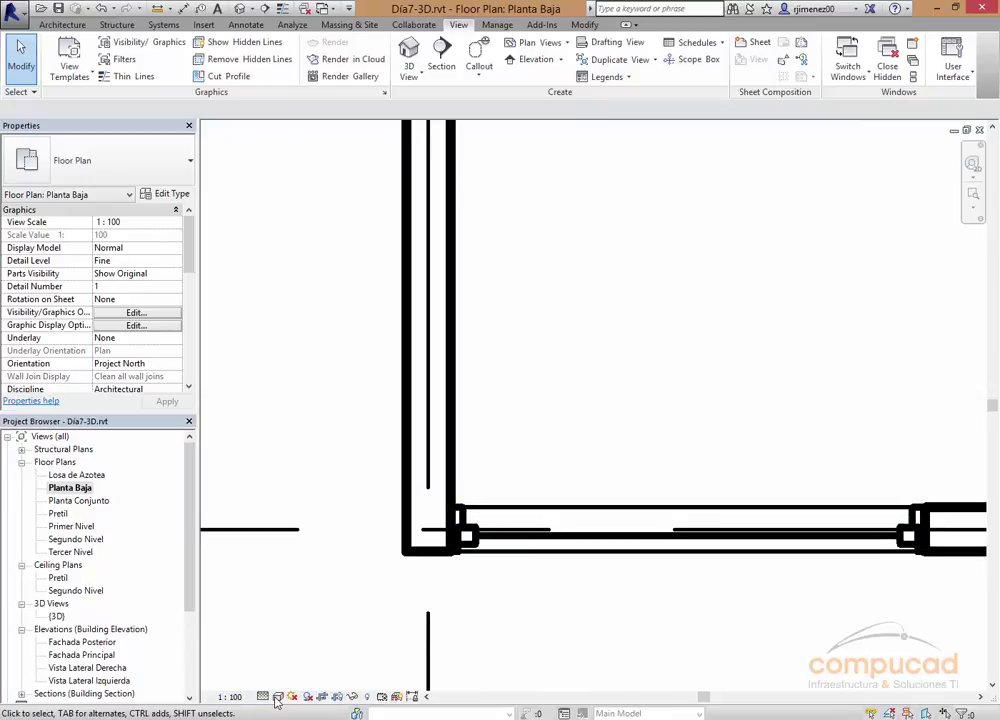
pyautogui.click(278, 697)
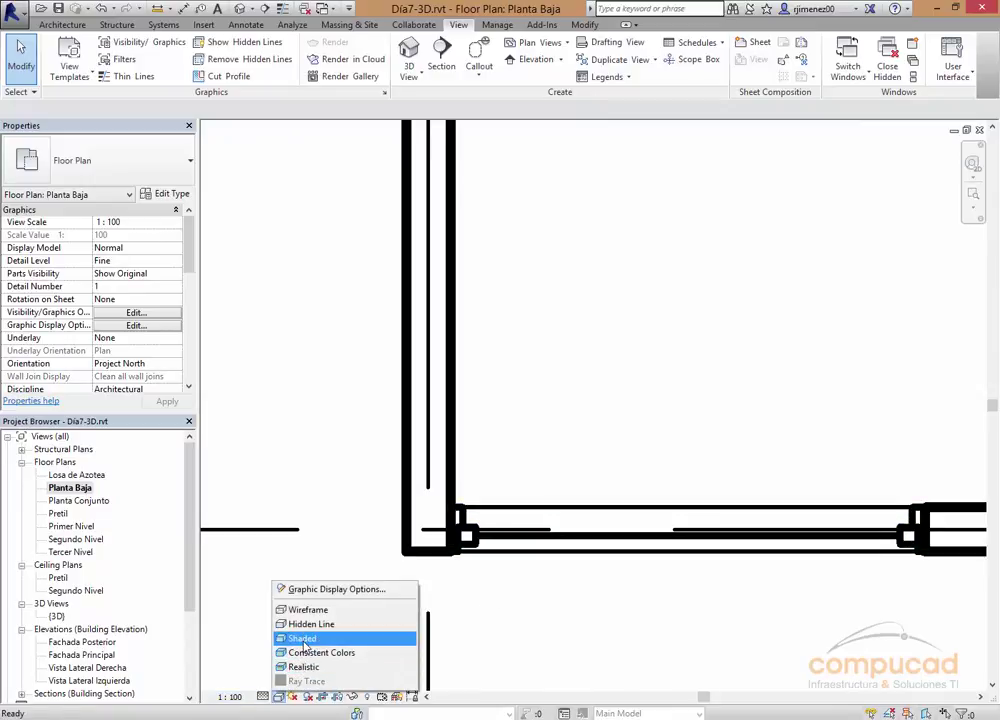
pyautogui.click(303, 639)
pyautogui.click(278, 697)
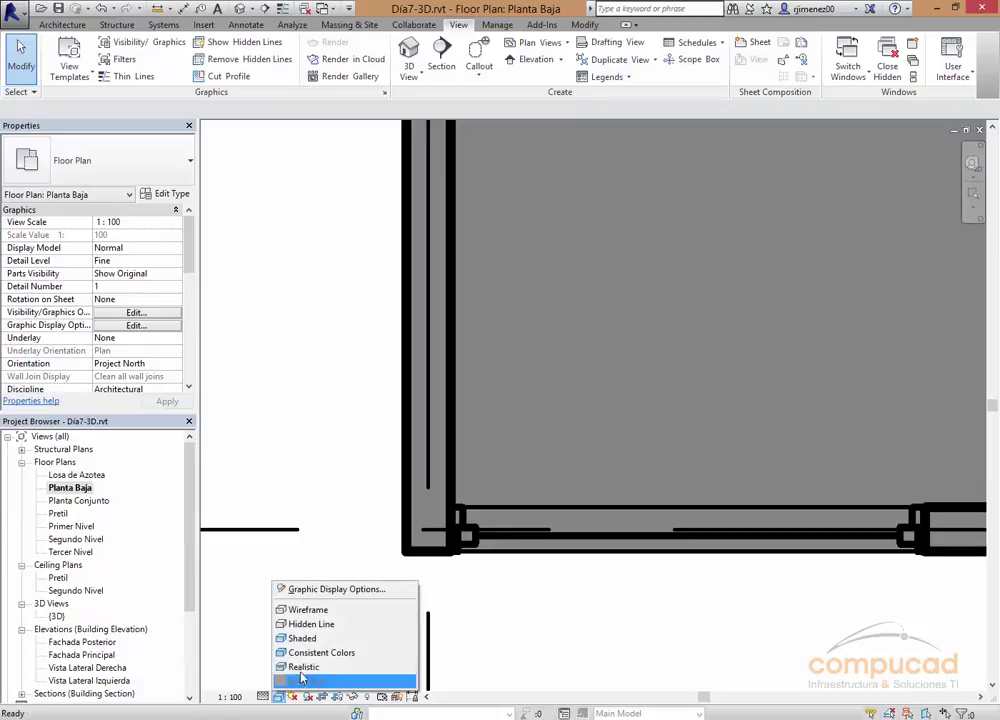
pyautogui.click(325, 652)
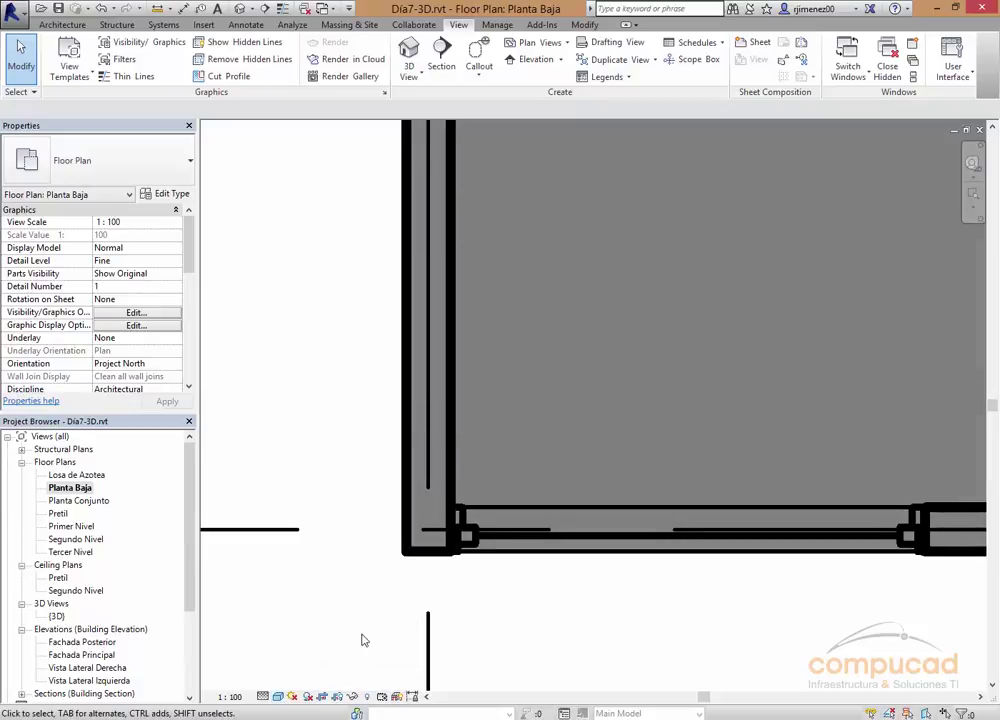
pyautogui.scroll(-2, 365, 524)
pyautogui.scroll(2, 379, 335)
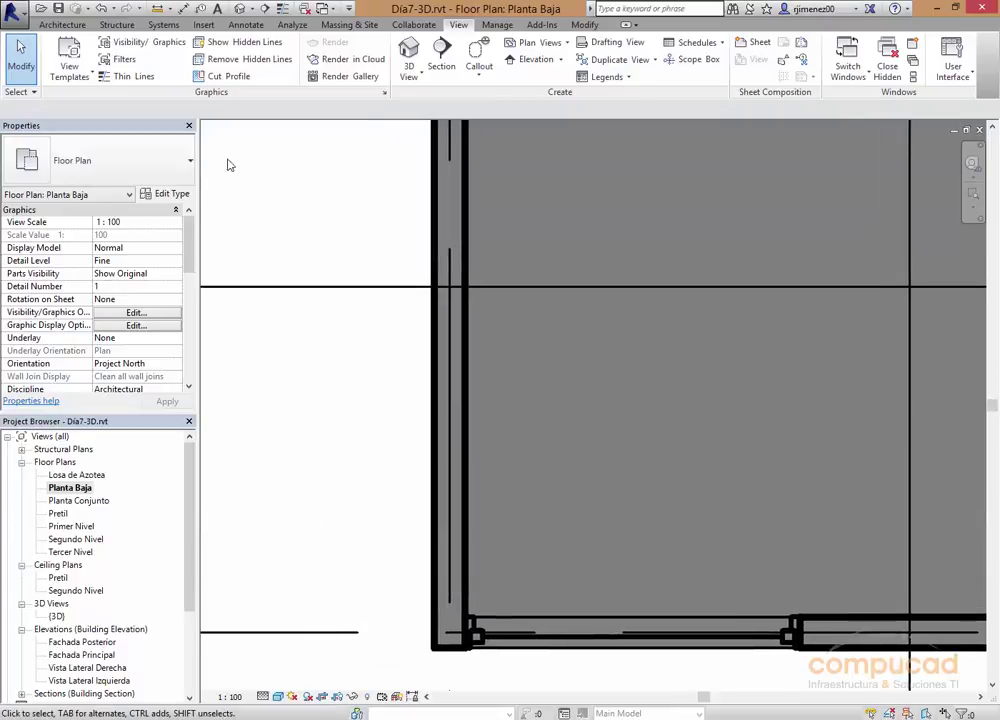
# Turn on Thin Lines for Planta Baja and zoom out to show the whole building.
pyautogui.click(130, 77)
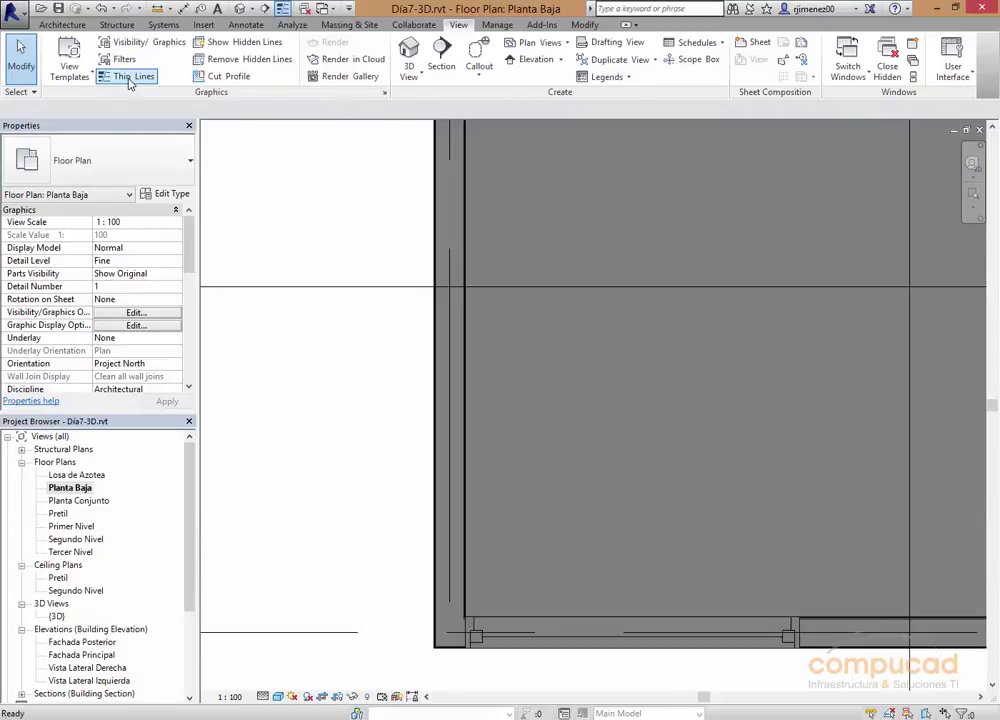
pyautogui.click(130, 78)
pyautogui.click(129, 79)
pyautogui.click(129, 79)
pyautogui.click(129, 79)
pyautogui.scroll(-2, 337, 402)
pyautogui.scroll(-2, 339, 403)
pyautogui.scroll(-1, 384, 412)
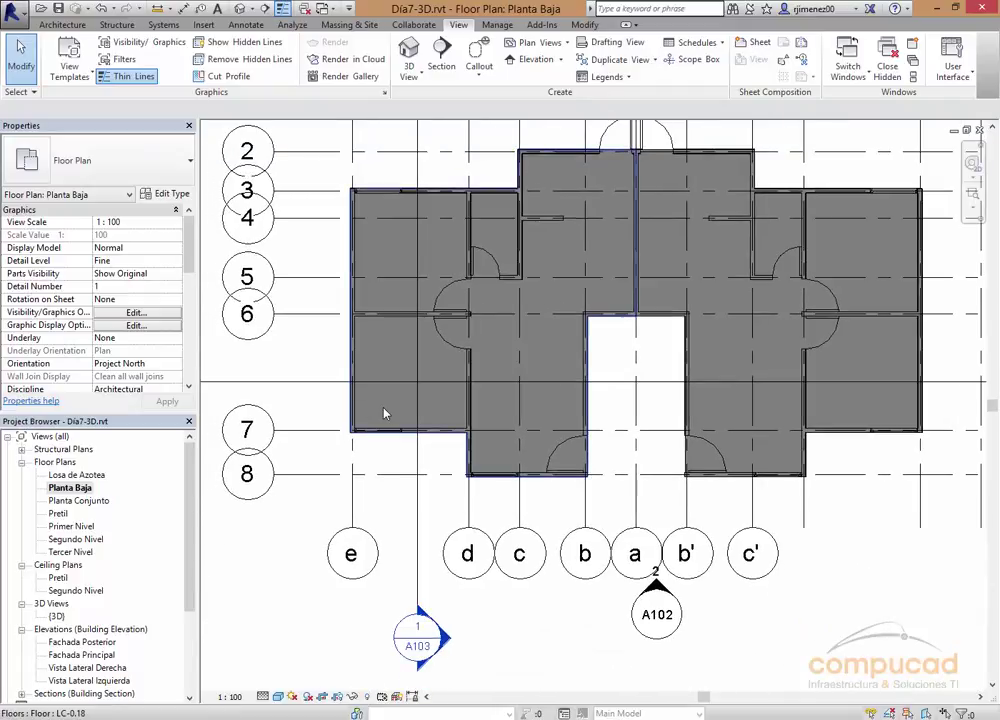
pyautogui.moveTo(386, 466); pyautogui.dragTo(389, 515, button='middle')
pyautogui.scroll(-2, 389, 515)
pyautogui.moveTo(440, 455)
pyautogui.mouseDown(button='middle')
pyautogui.moveTo(434, 499)
pyautogui.moveTo(442, 484)
pyautogui.mouseUp(button='middle')
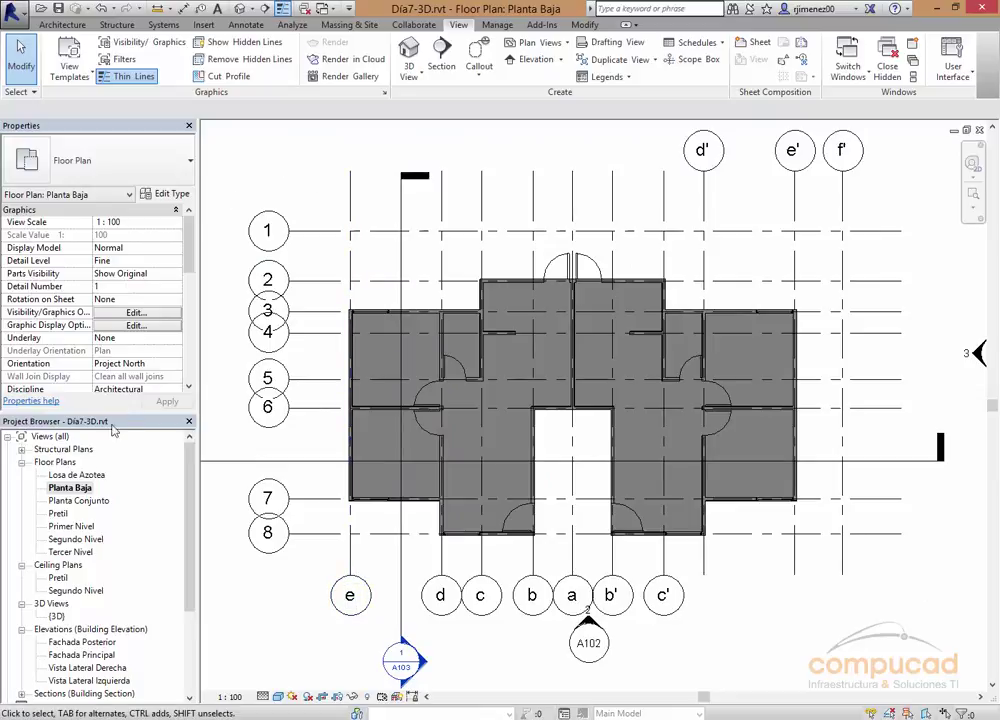
# Create a view template named GR_vista planta from the Planta Baja view and confirm.
pyautogui.rightClick(82, 492)
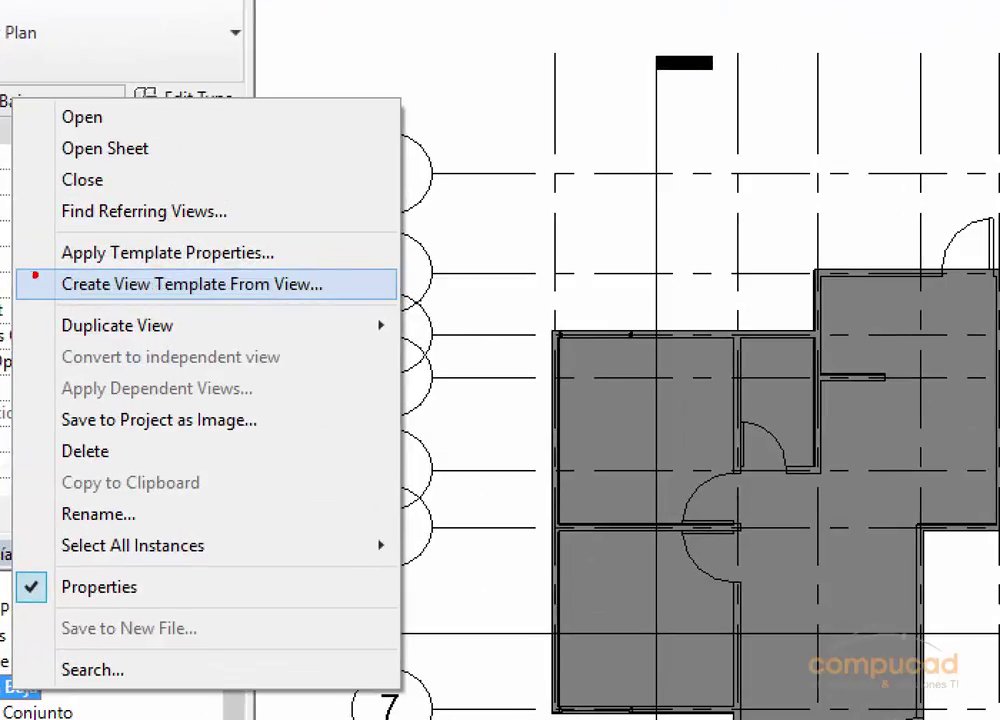
pyautogui.moveTo(35, 275); pyautogui.dragTo(343, 299)
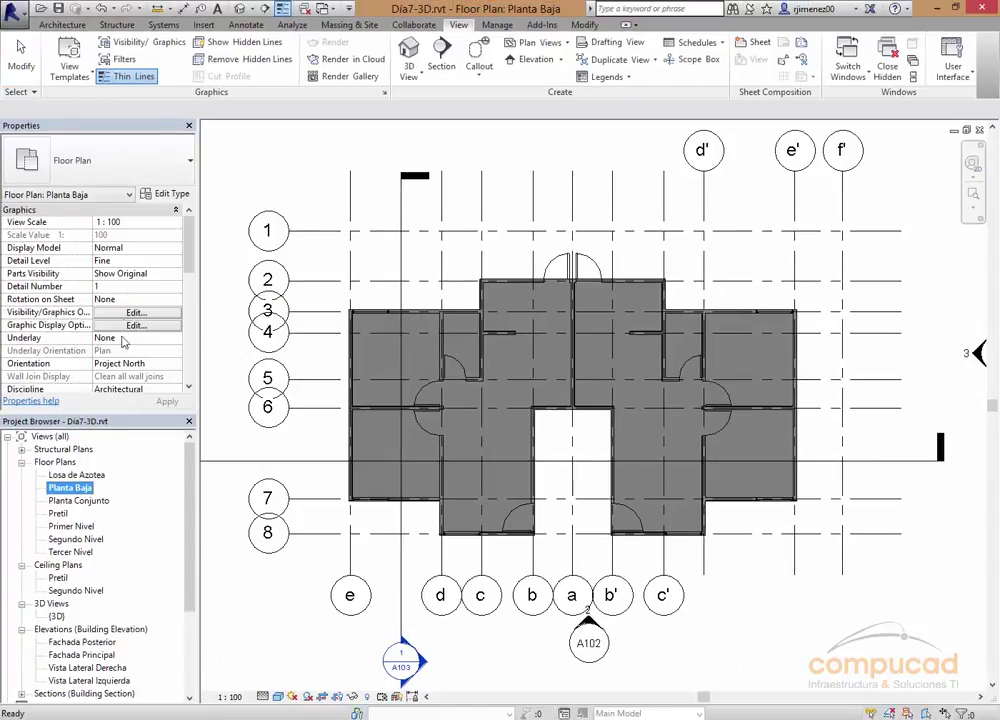
pyautogui.rightClick(80, 488)
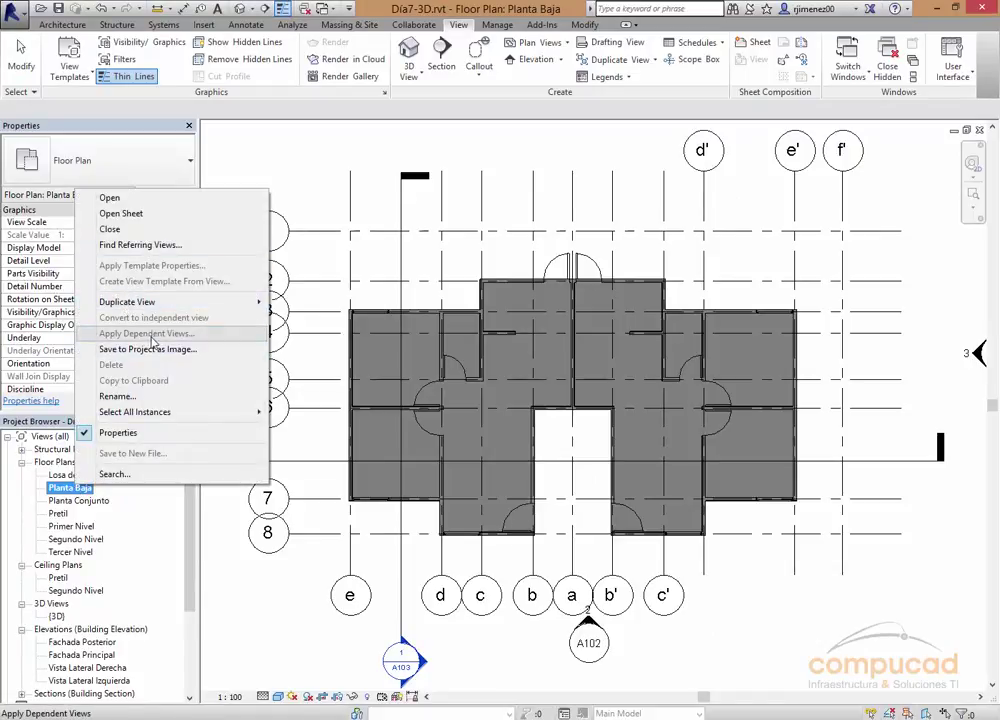
pyautogui.rightClick(55, 488)
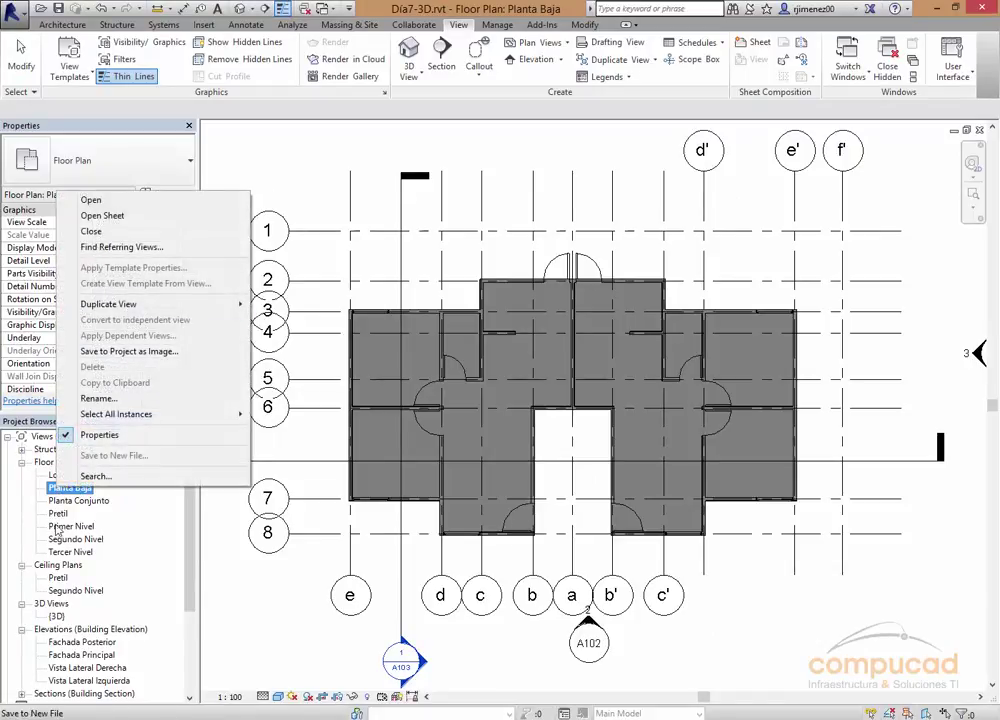
pyautogui.click(45, 414)
pyautogui.rightClick(72, 488)
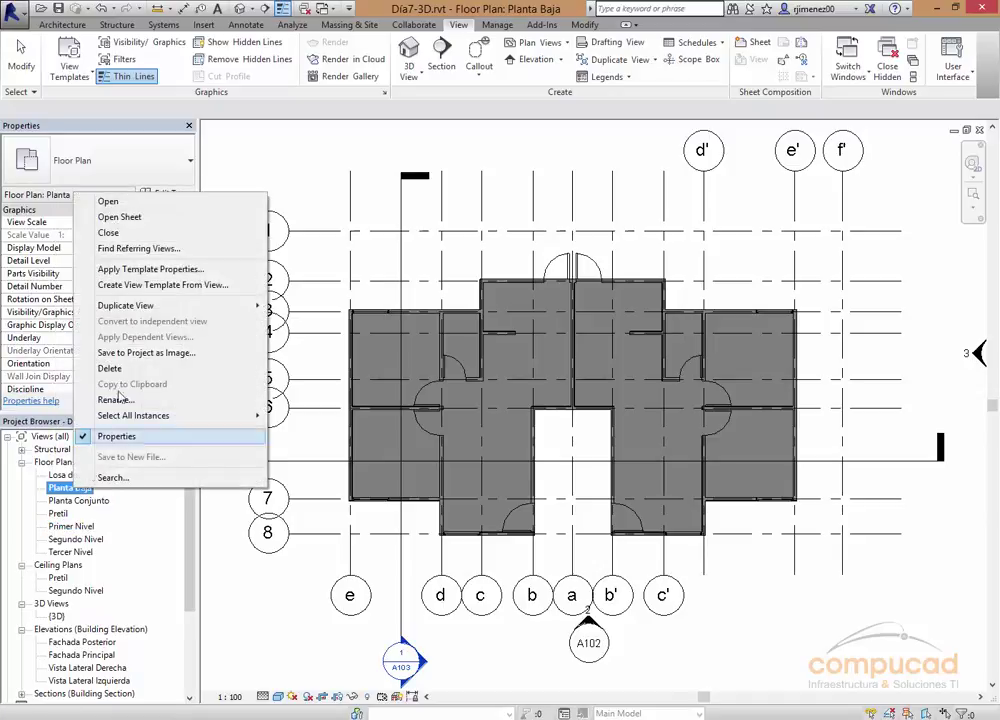
pyautogui.click(150, 285)
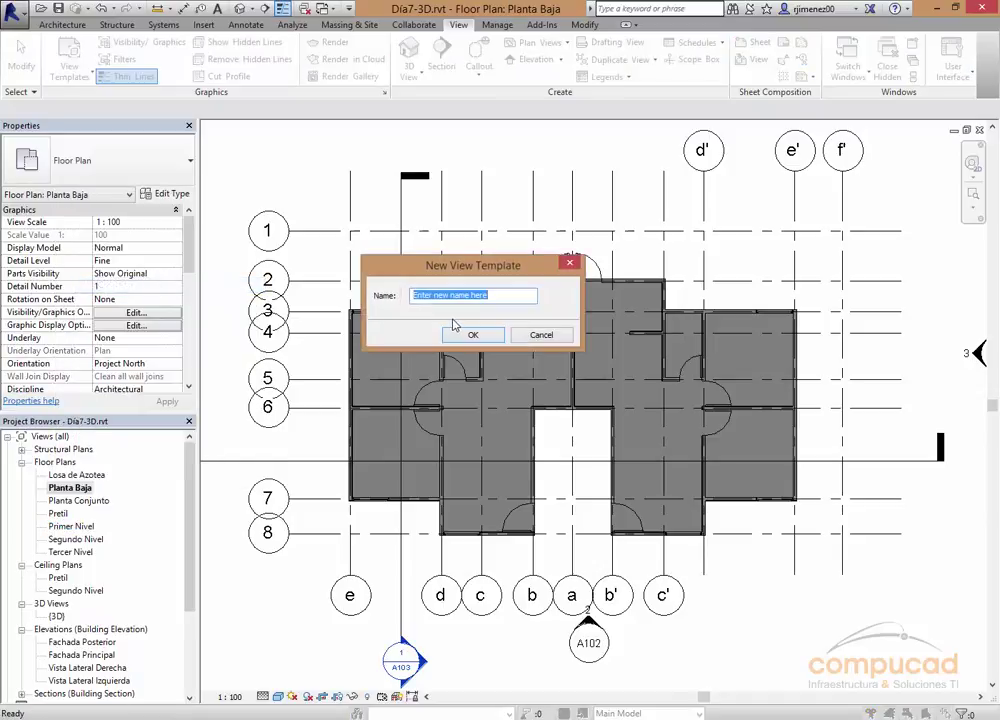
pyautogui.write('GP')
pyautogui.write('a planta')
pyautogui.click(469, 336)
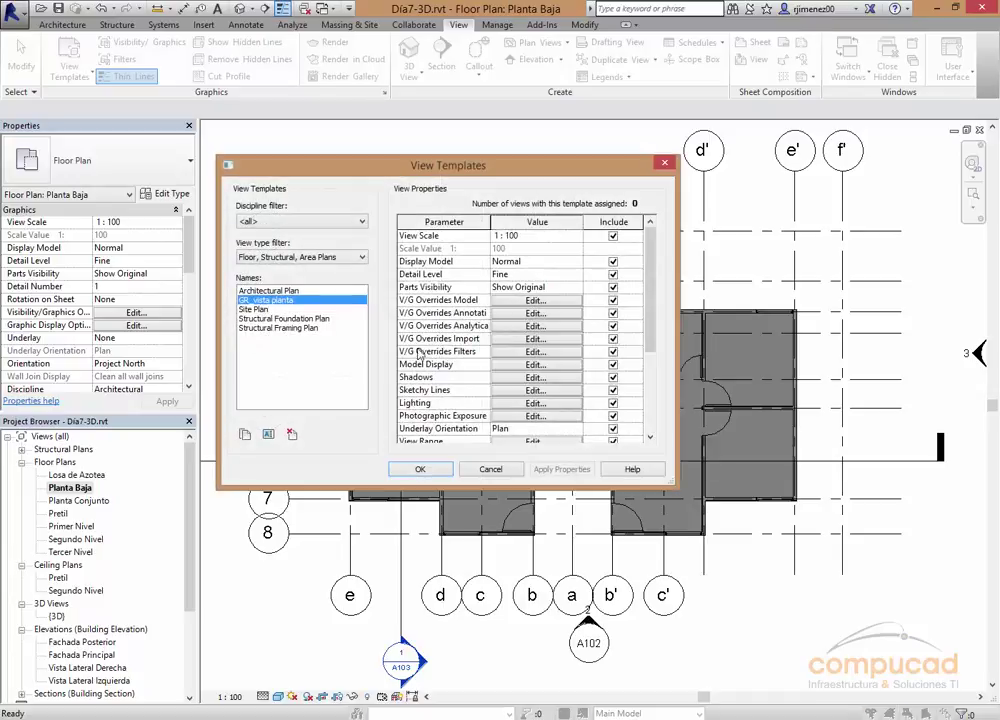
pyautogui.click(420, 469)
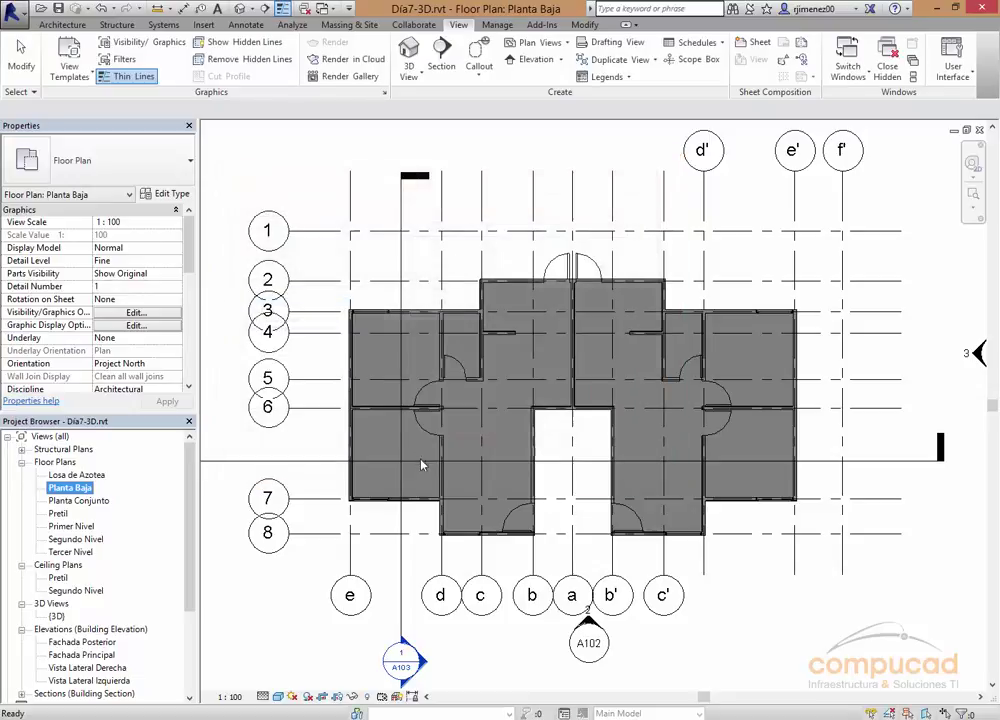
# Check the Primer Nivel plan, return to Planta Baja, then open Segundo Nivel.
pyautogui.click(378, 262)
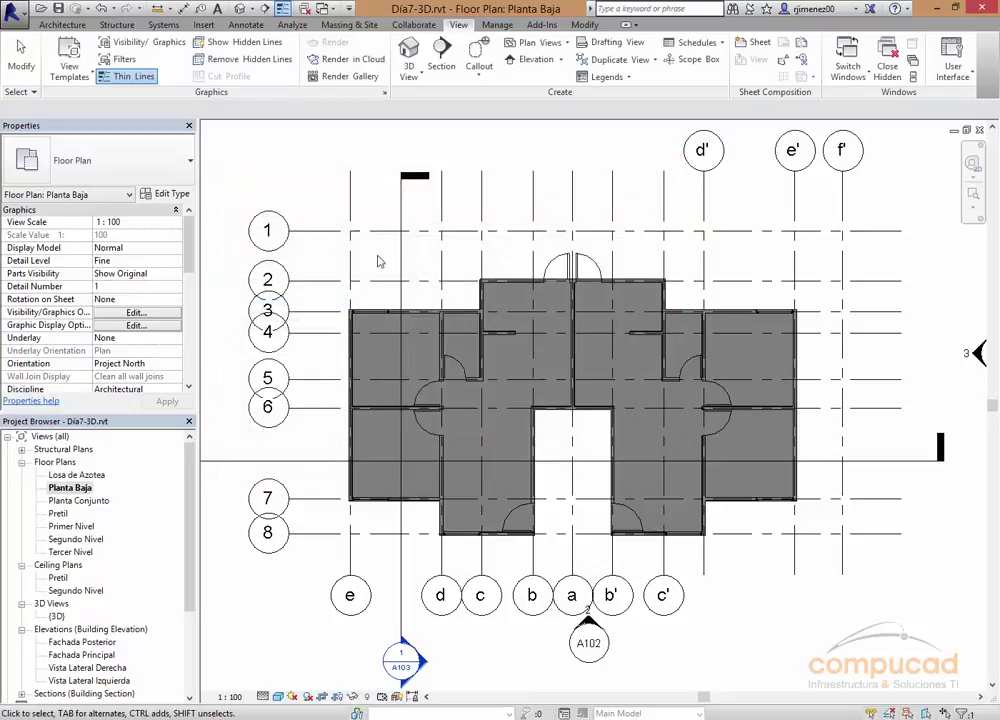
pyautogui.doubleClick(66, 527)
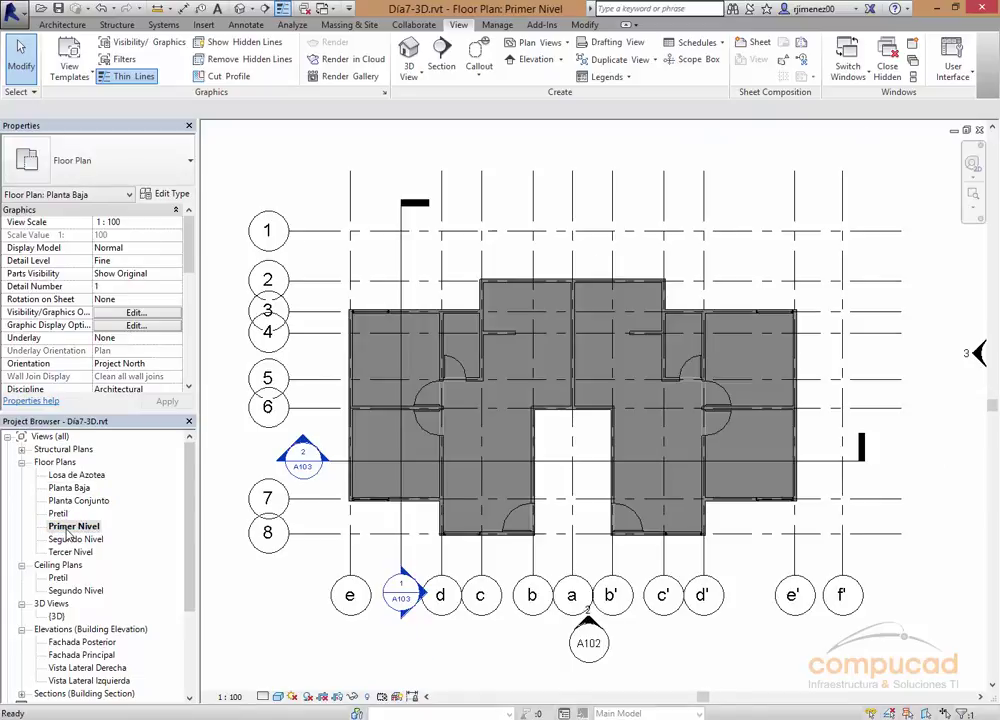
pyautogui.scroll(3, 330, 346)
pyautogui.scroll(3, 411, 339)
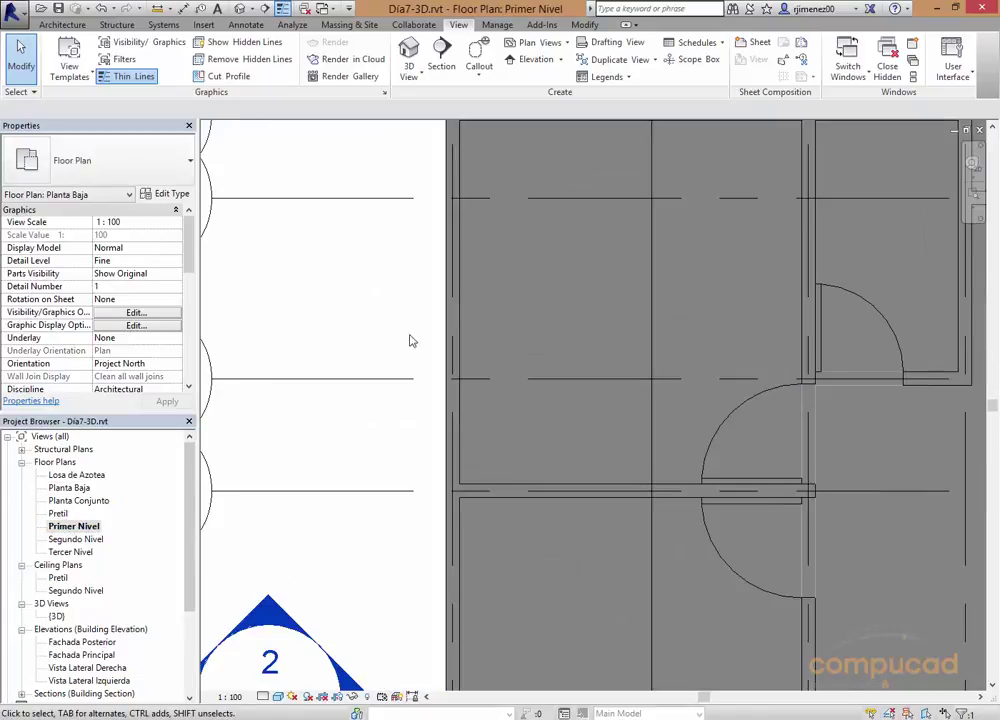
pyautogui.scroll(-2, 420, 342)
pyautogui.scroll(-2, 420, 342)
pyautogui.doubleClick(69, 488)
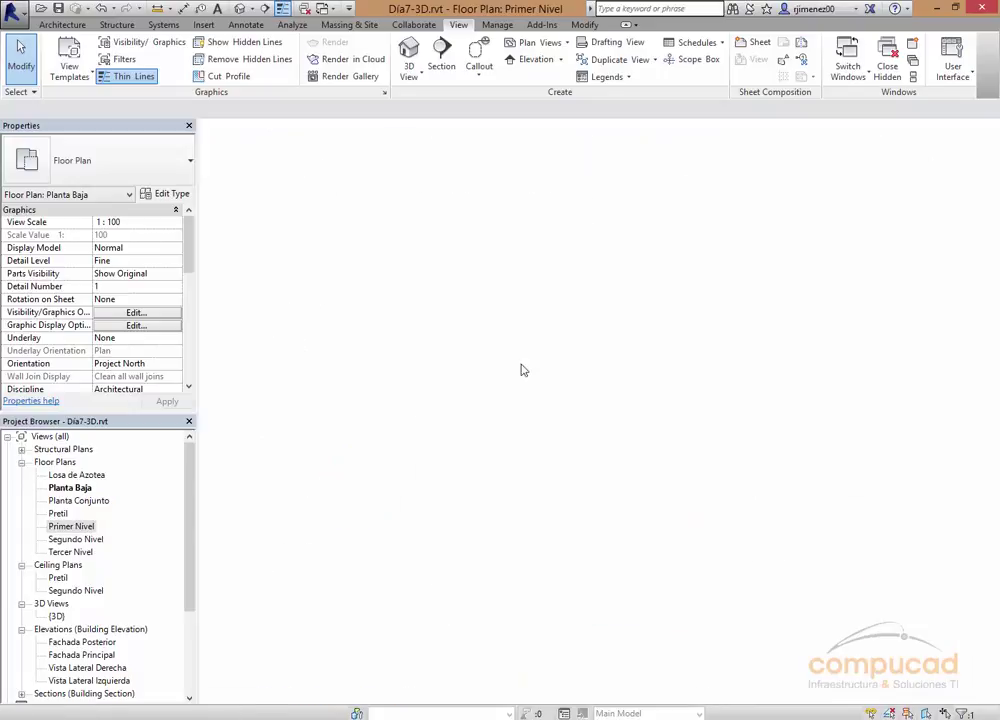
pyautogui.click(76, 539)
pyautogui.doubleClick(78, 540)
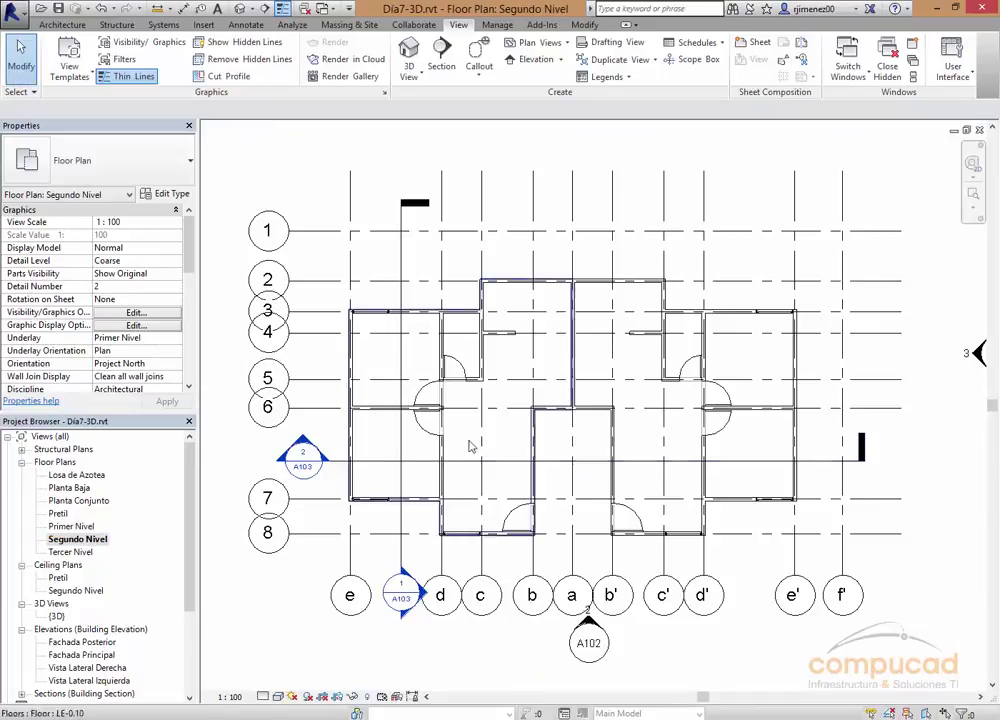
# Bring the Segundo Nivel plan into view and pick GR_vista planta without applying it.
pyautogui.scroll(1, 320, 497)
pyautogui.moveTo(325, 499); pyautogui.dragTo(373, 509, button='middle')
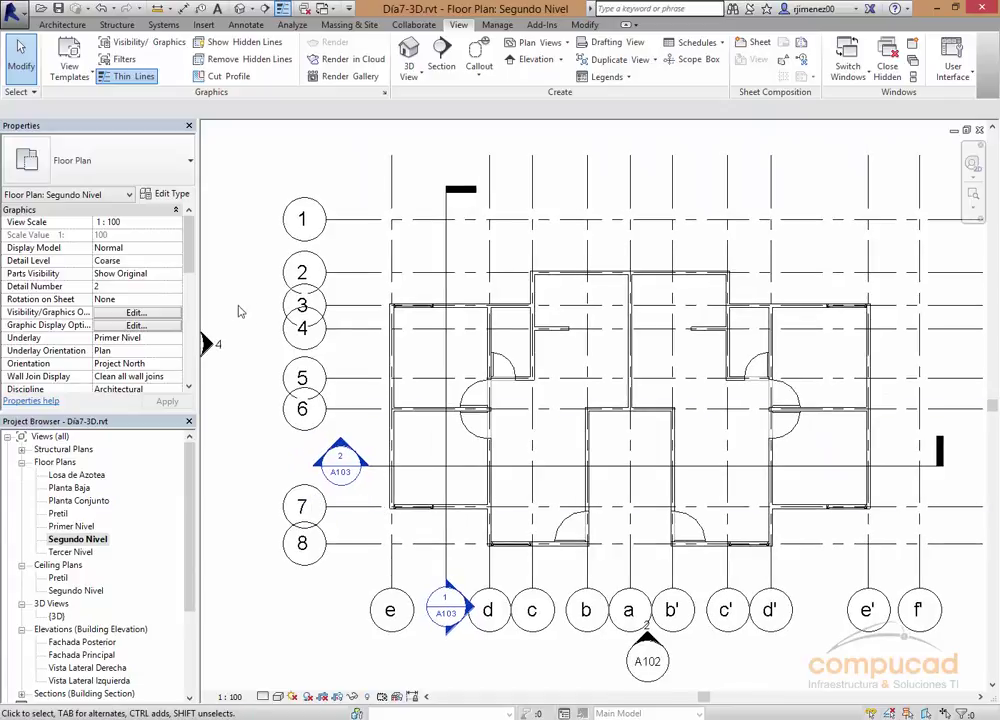
pyautogui.rightClick(93, 541)
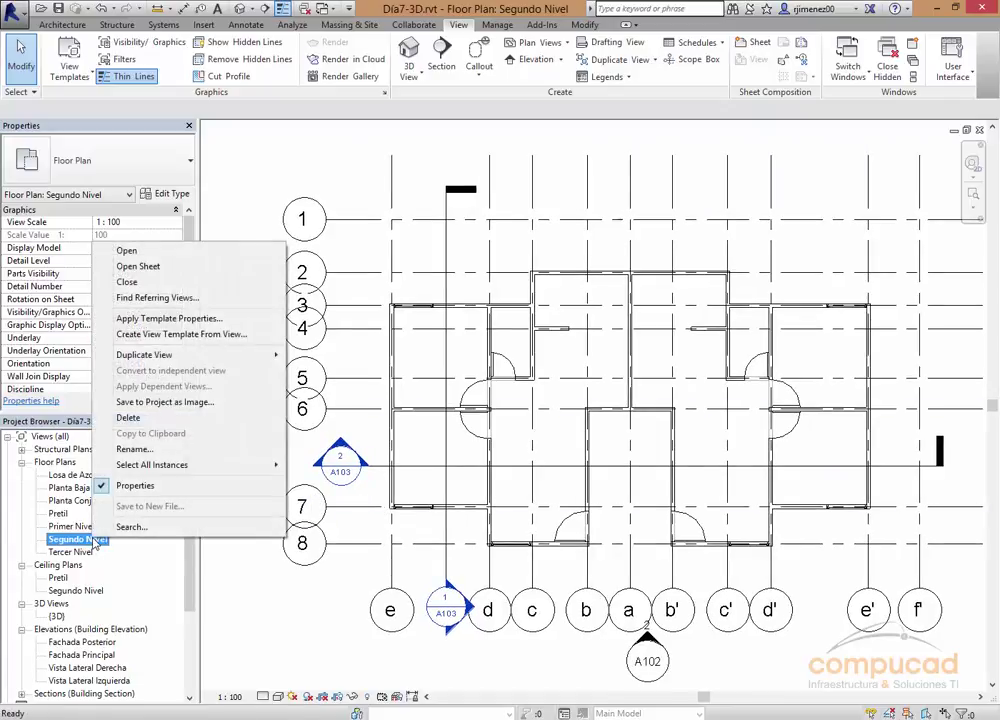
pyautogui.click(181, 319)
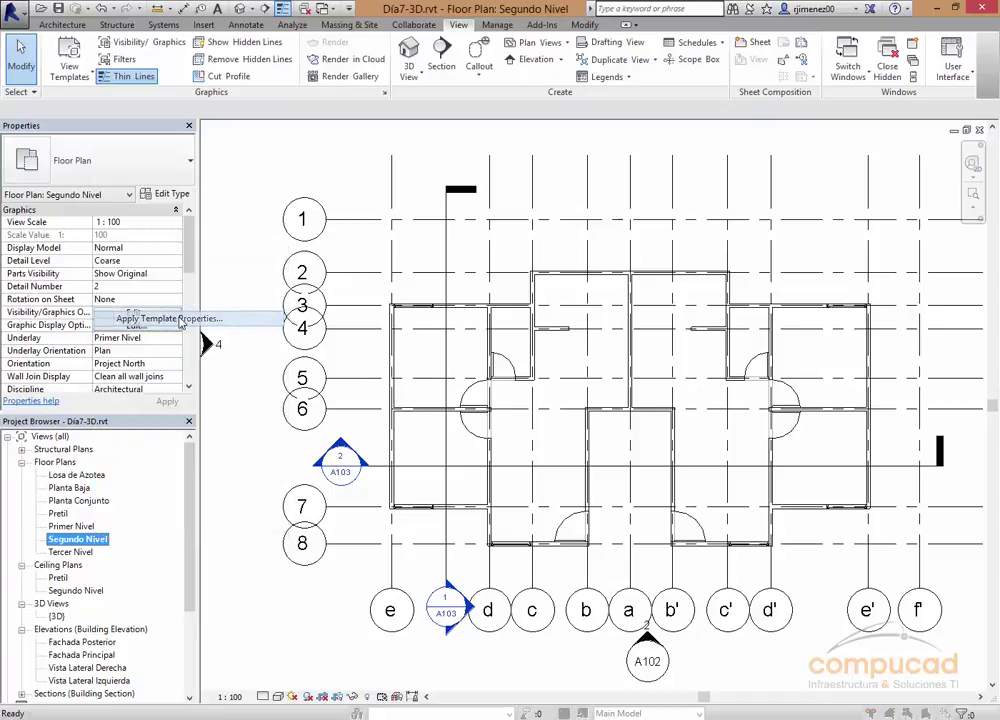
pyautogui.click(257, 302)
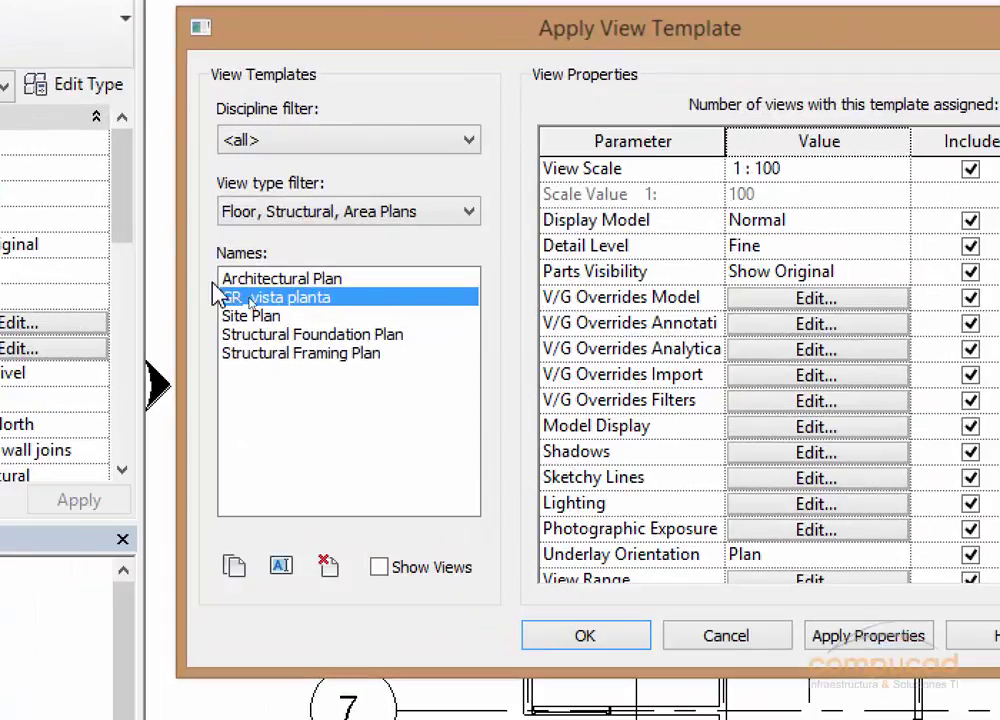
pyautogui.press('Return')
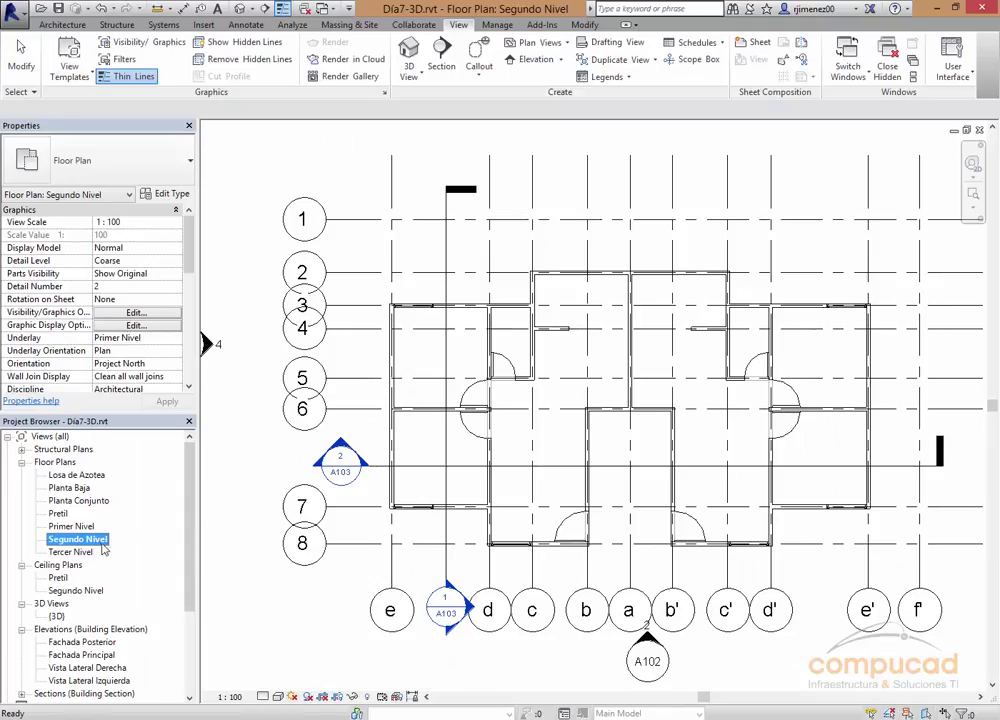
# Preview GR_vista planta's properties on Segundo Nivel, then cancel so the plan is unchanged.
pyautogui.rightClick(104, 548)
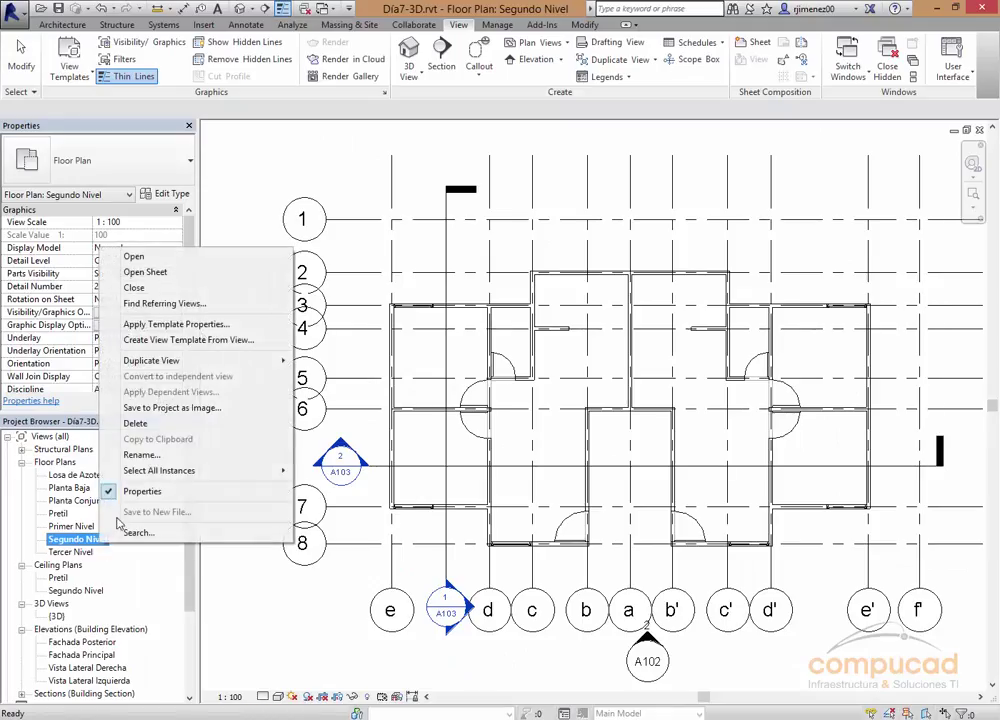
pyautogui.click(265, 324)
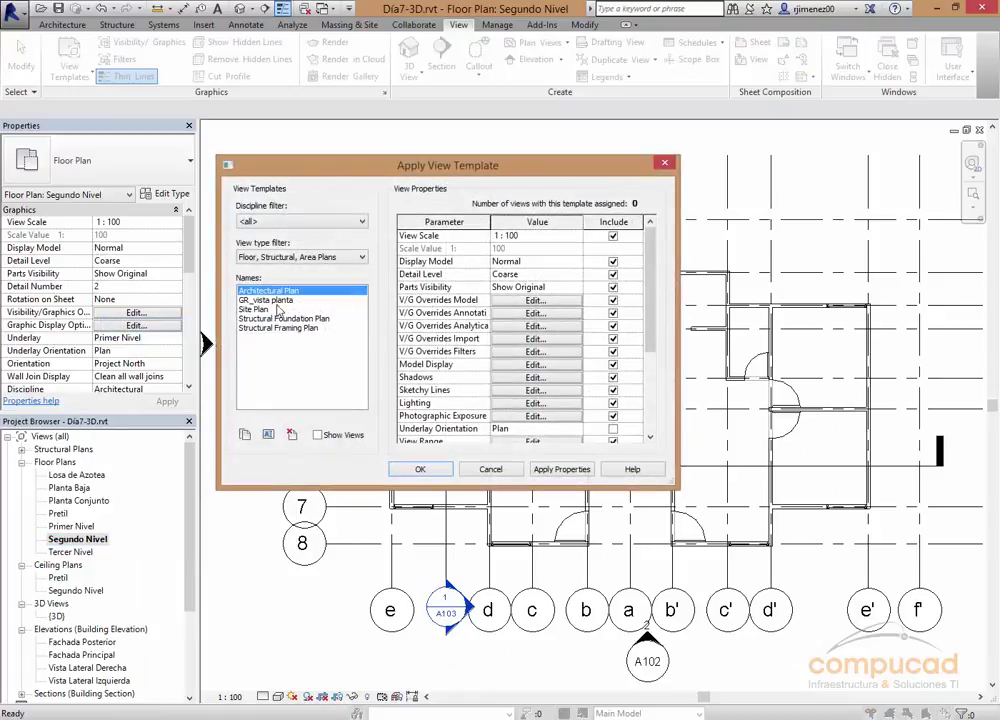
pyautogui.press('Down')
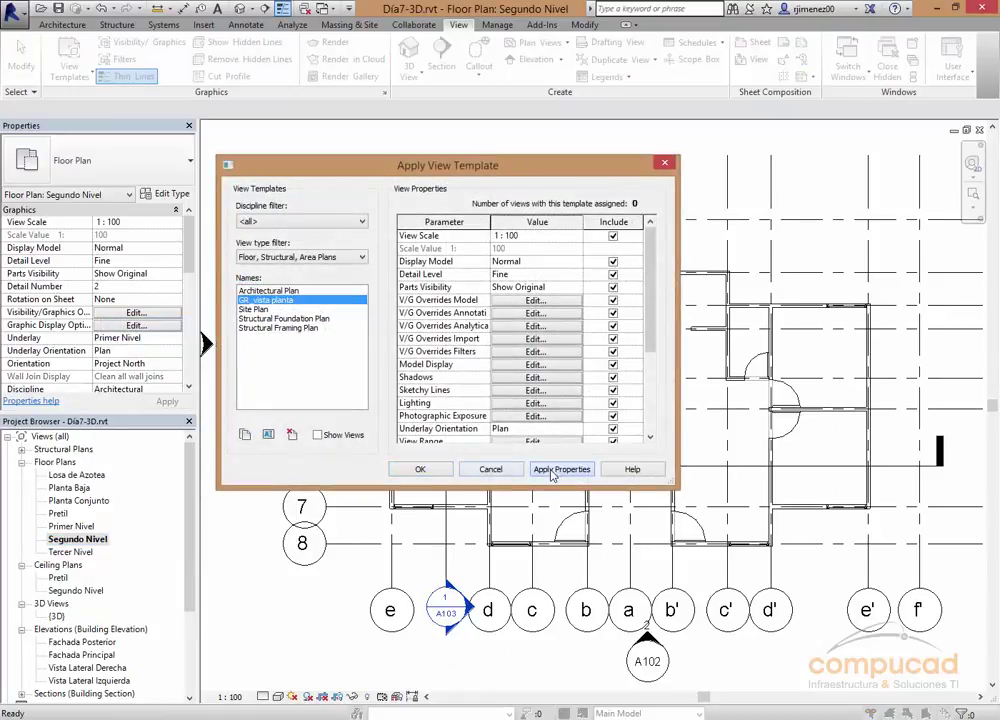
pyautogui.click(550, 470)
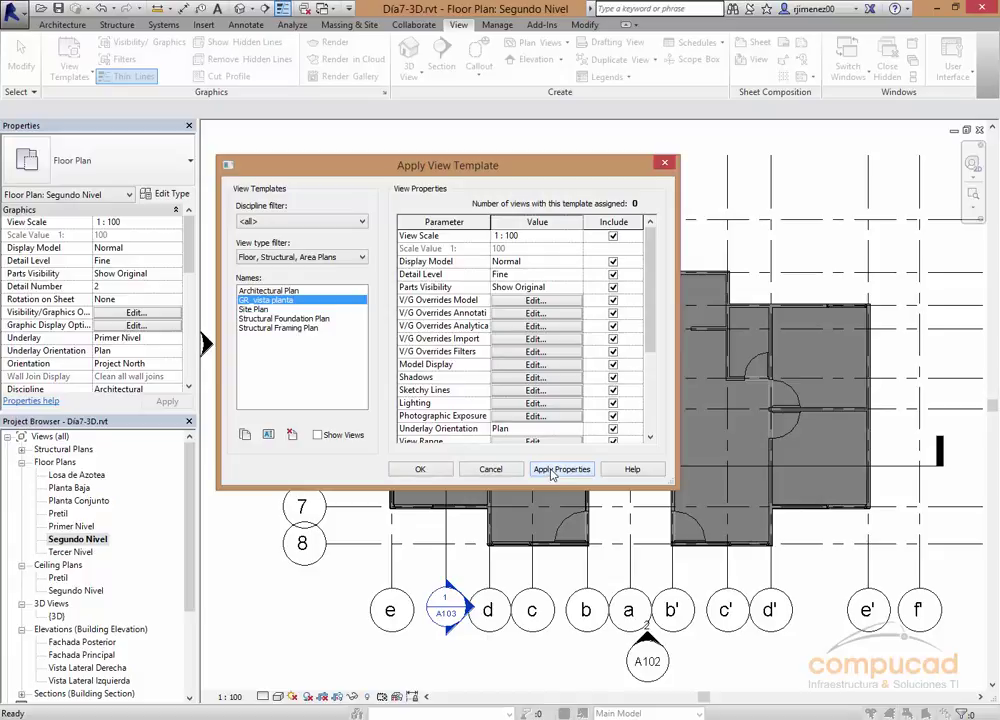
pyautogui.click(490, 469)
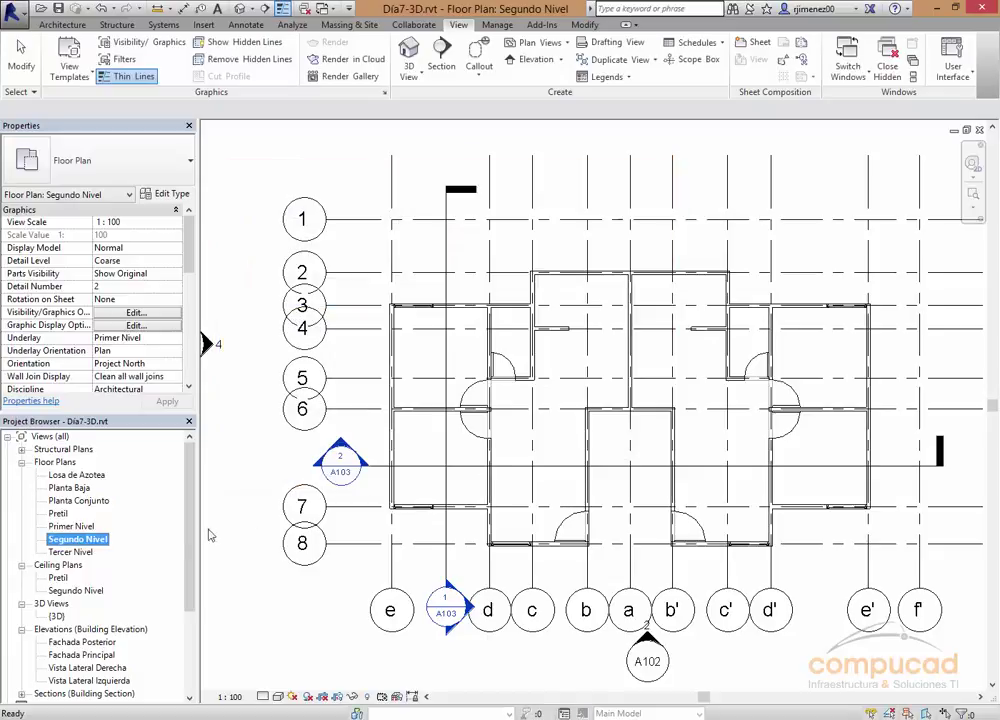
# Compare the Tercer and Segundo Nivel plans, close both, then select both views together.
pyautogui.doubleClick(72, 553)
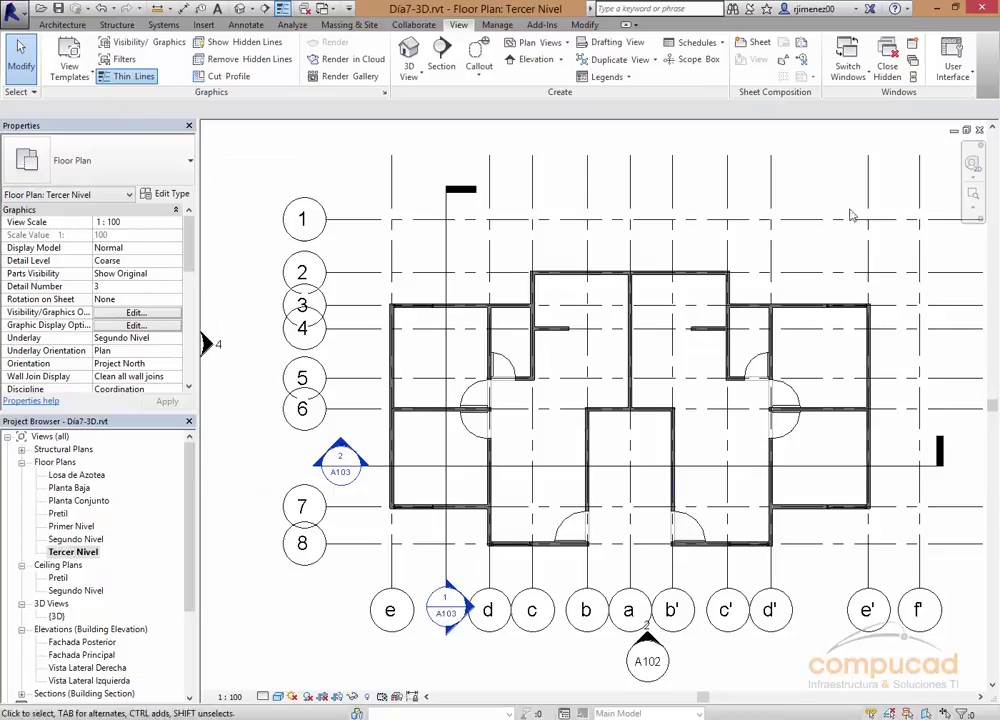
pyautogui.doubleClick(94, 541)
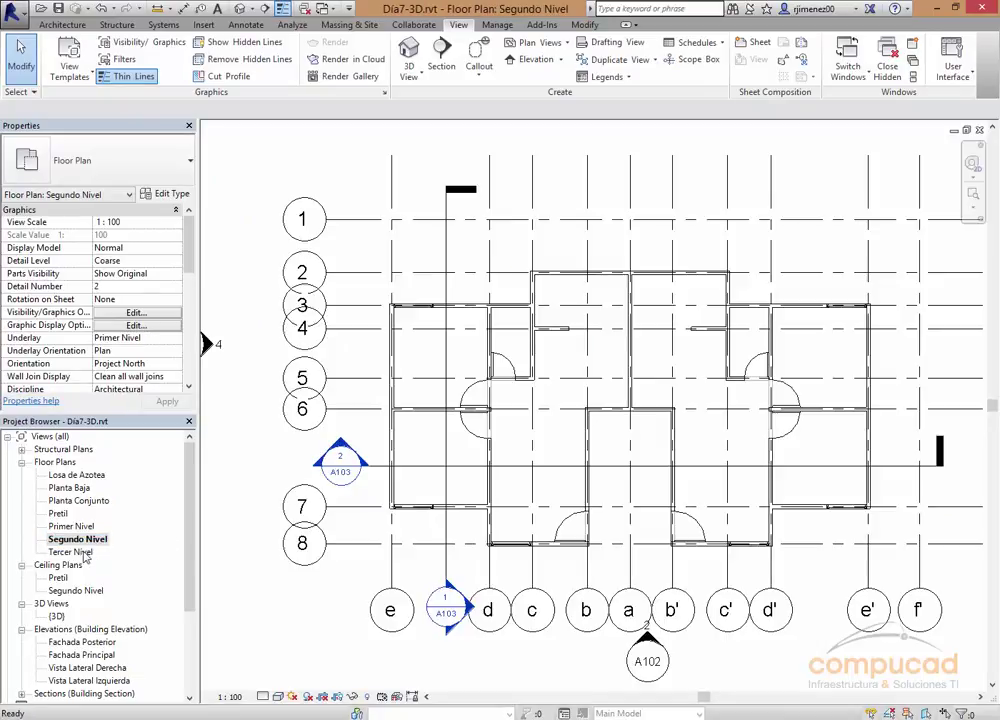
pyautogui.doubleClick(72, 552)
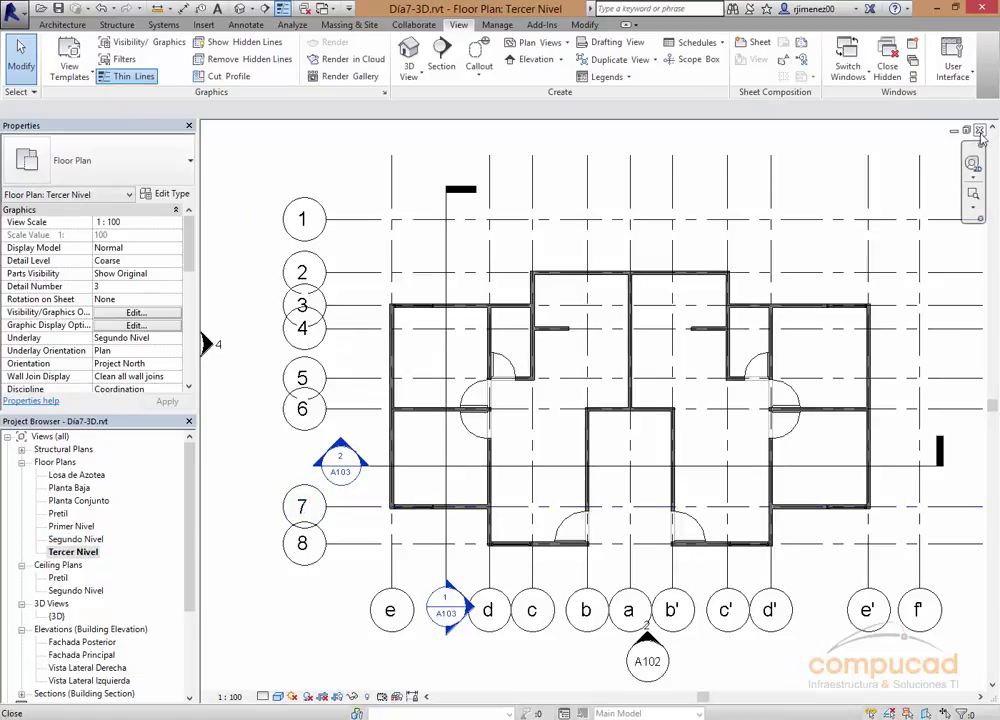
pyautogui.click(980, 131)
pyautogui.click(980, 131)
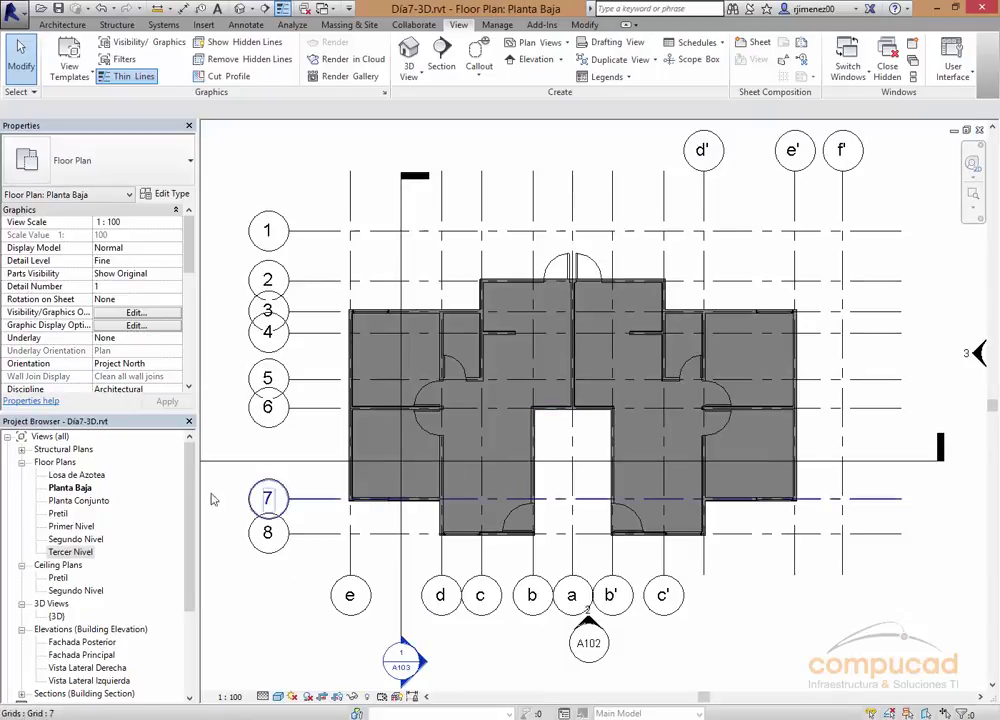
pyautogui.click(84, 539)
pyautogui.keyDown('ctrl'); pyautogui.click(72, 552); pyautogui.keyUp('ctrl')
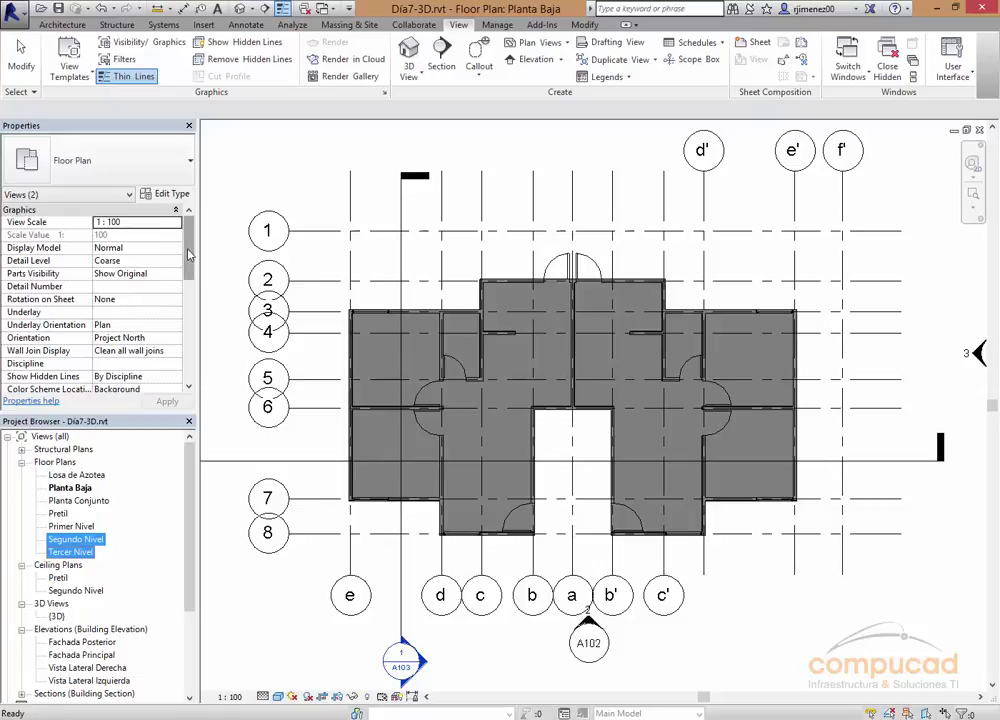
# Apply GR_vista planta to both selected level views, then open Segundo Nivel to check it.
pyautogui.moveTo(189, 250); pyautogui.dragTo(189, 352)
pyautogui.click(136, 480)
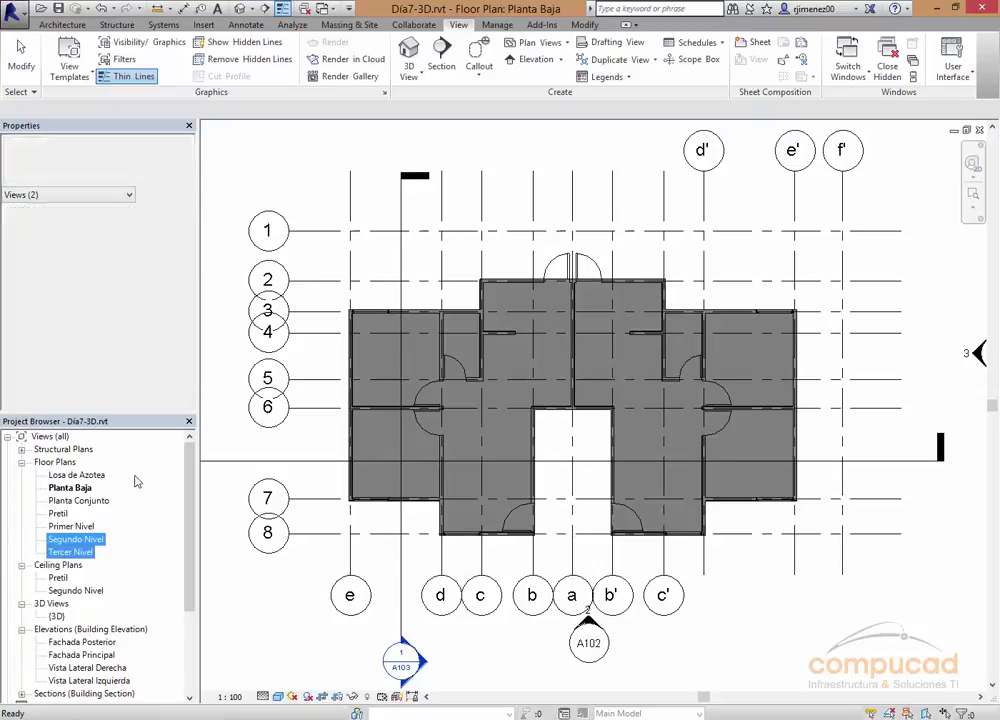
pyautogui.rightClick(67, 548)
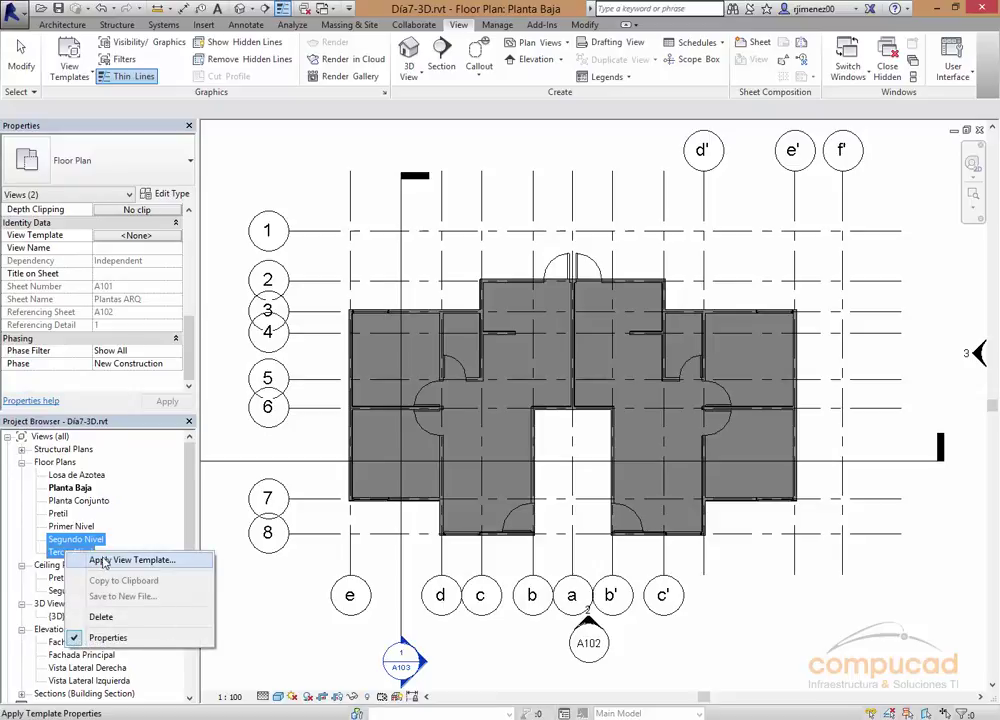
pyautogui.click(155, 562)
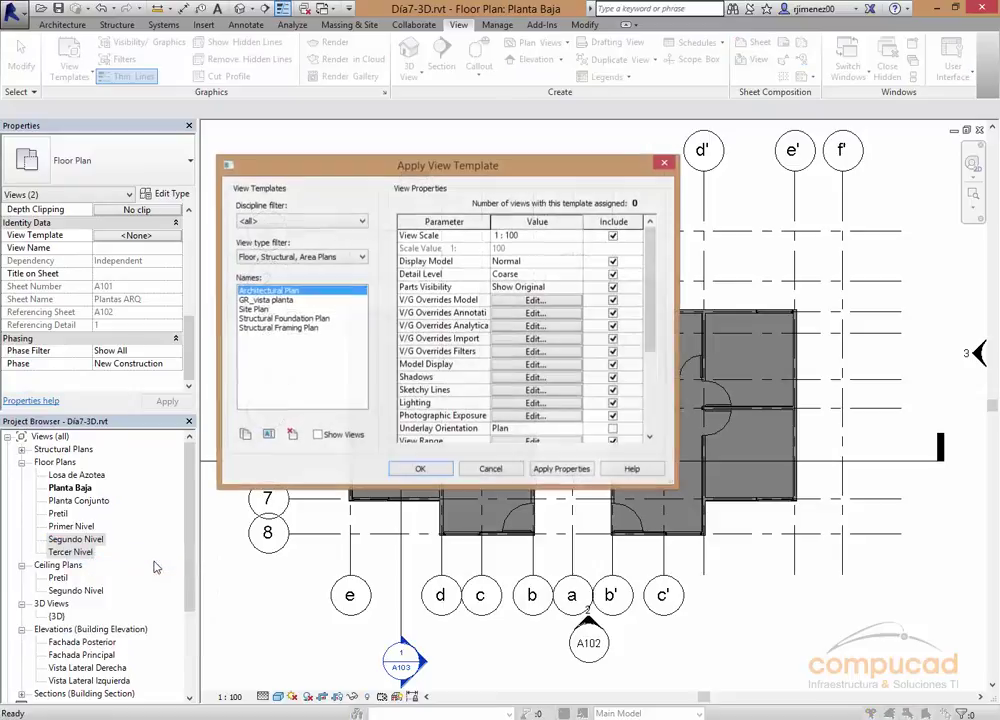
pyautogui.click(266, 300)
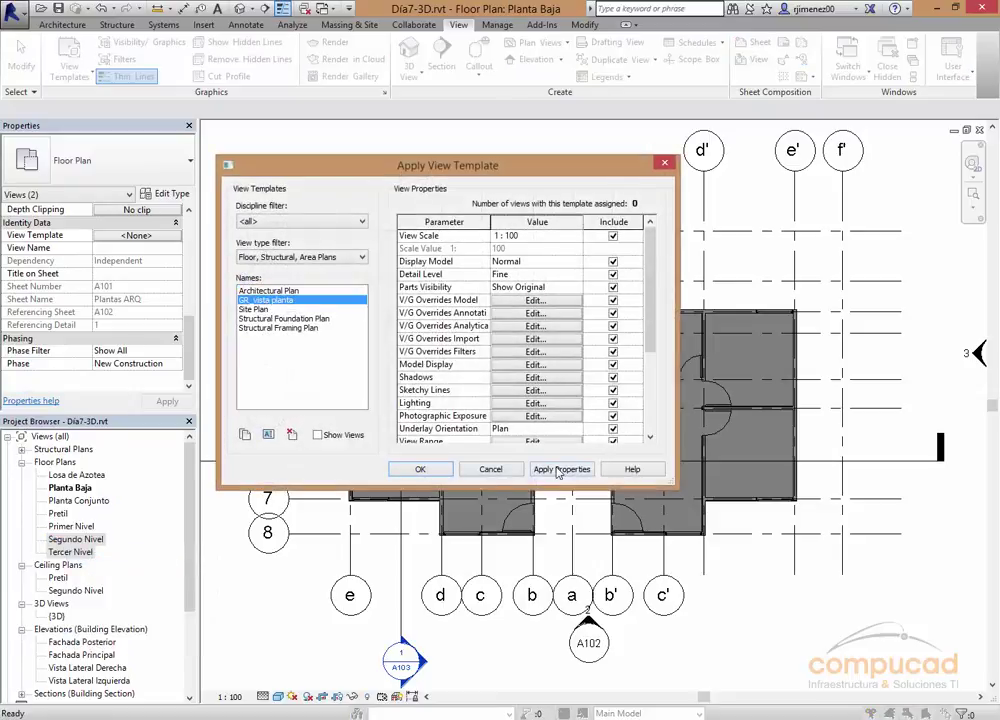
pyautogui.click(436, 472)
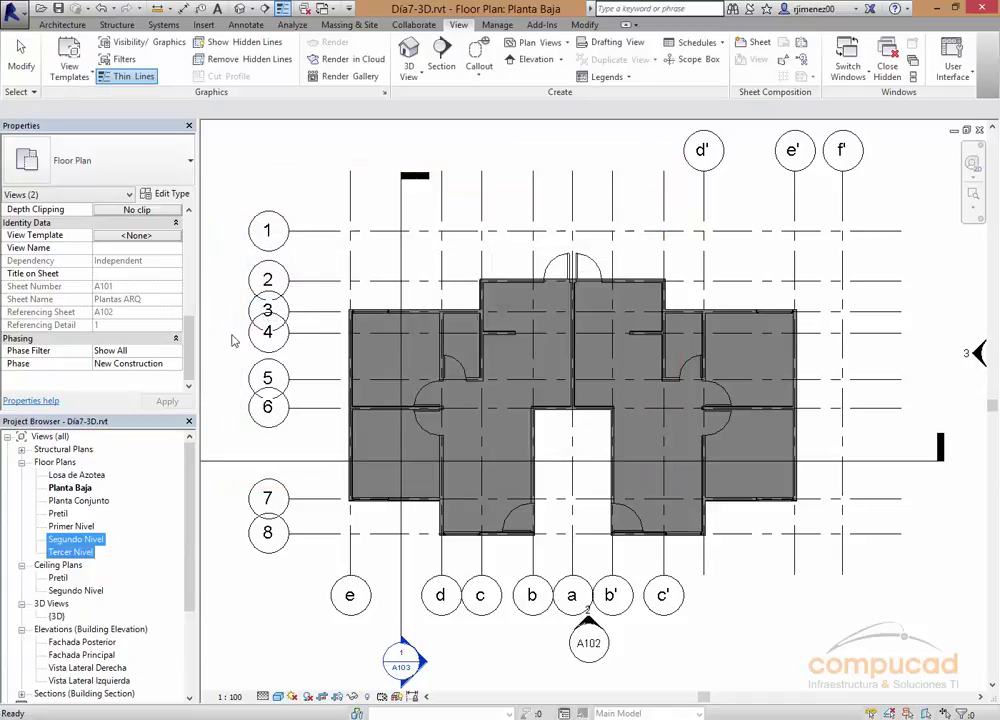
pyautogui.doubleClick(76, 540)
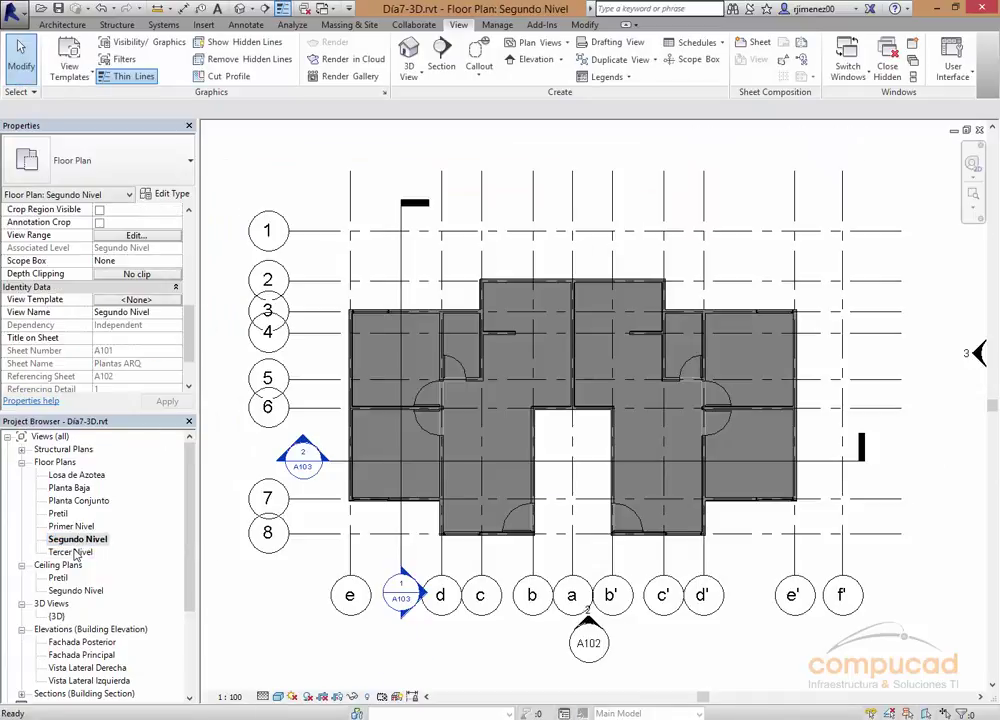
# Inspect the templated Tercer Nivel plan, close Tercer and Segundo Nivel, keeping the visual style unchanged.
pyautogui.doubleClick(74, 552)
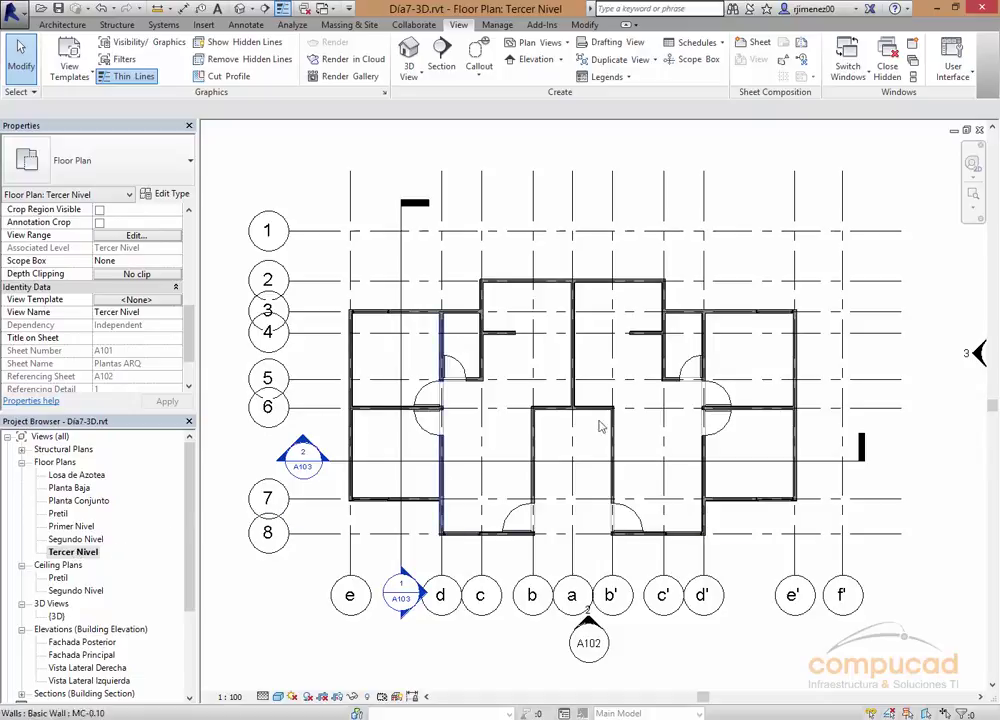
pyautogui.click(983, 131)
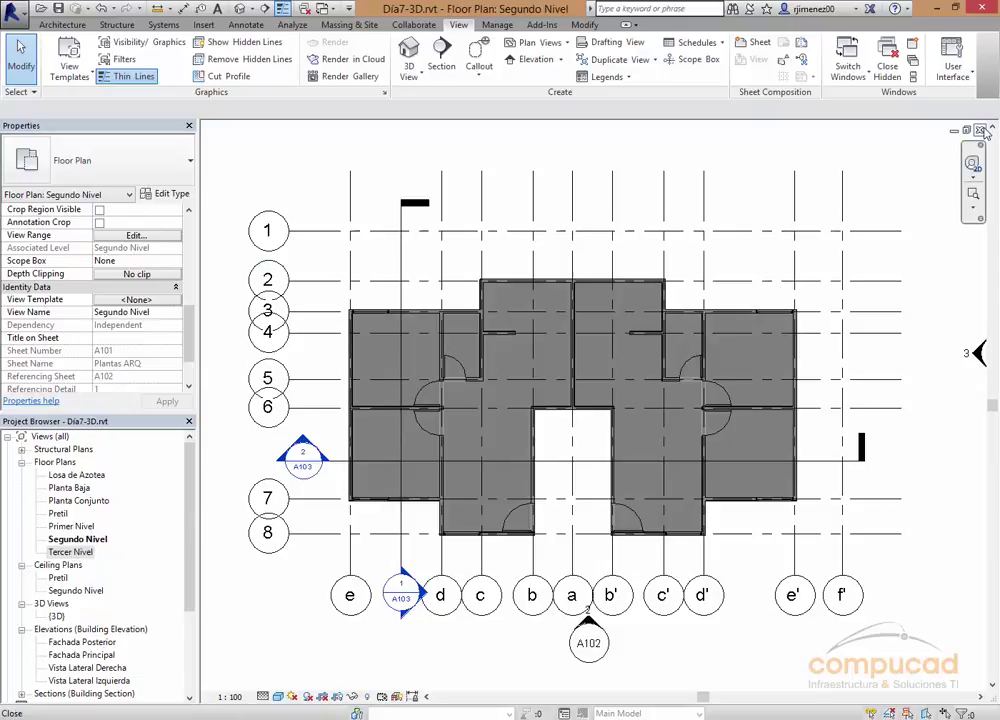
pyautogui.click(983, 131)
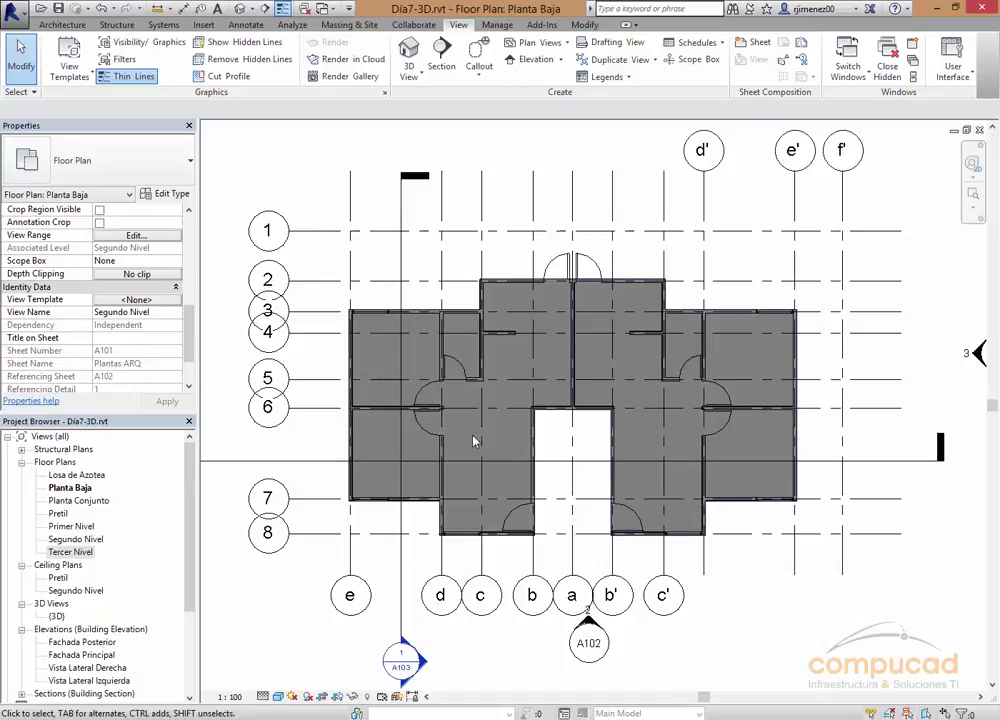
pyautogui.click(278, 697)
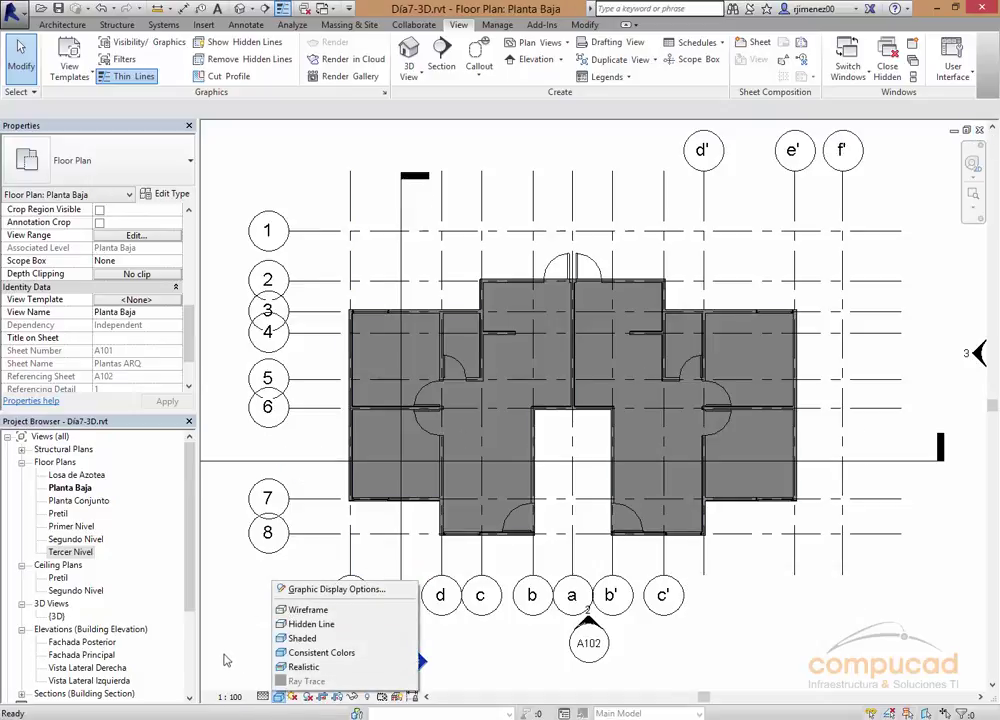
pyautogui.click(258, 690)
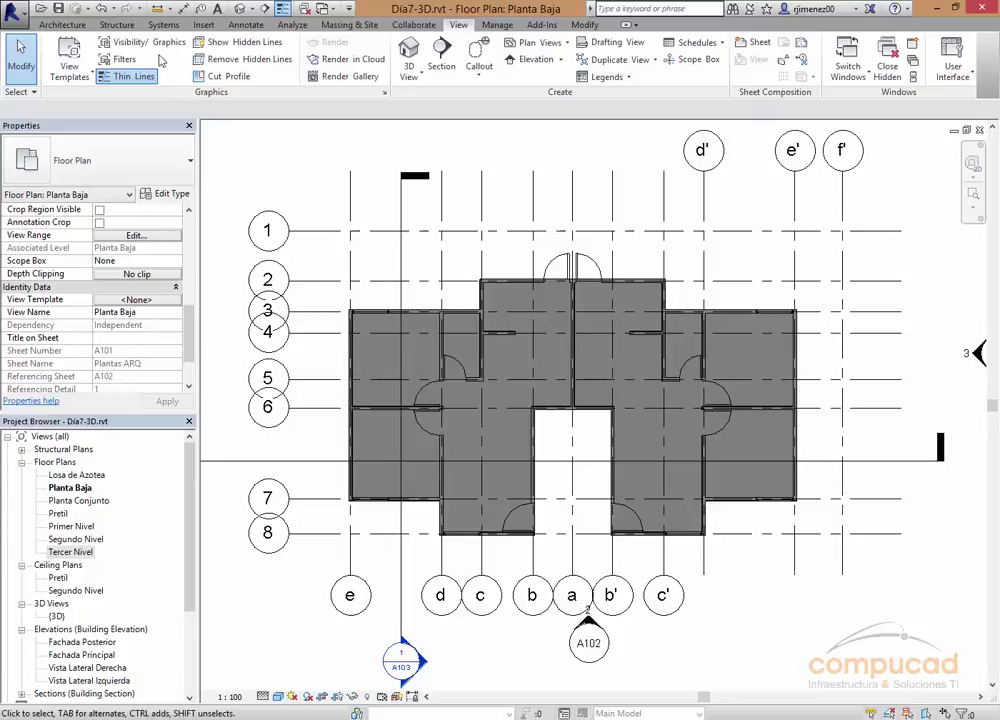
pyautogui.click(150, 42)
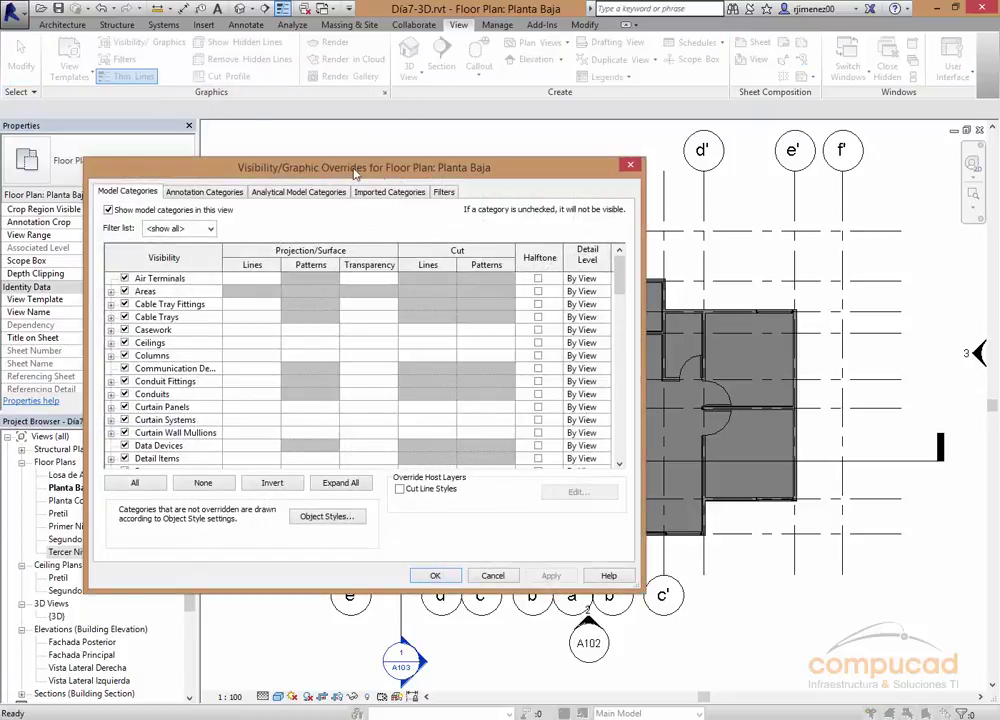
pyautogui.moveTo(355, 173); pyautogui.dragTo(562, 191)
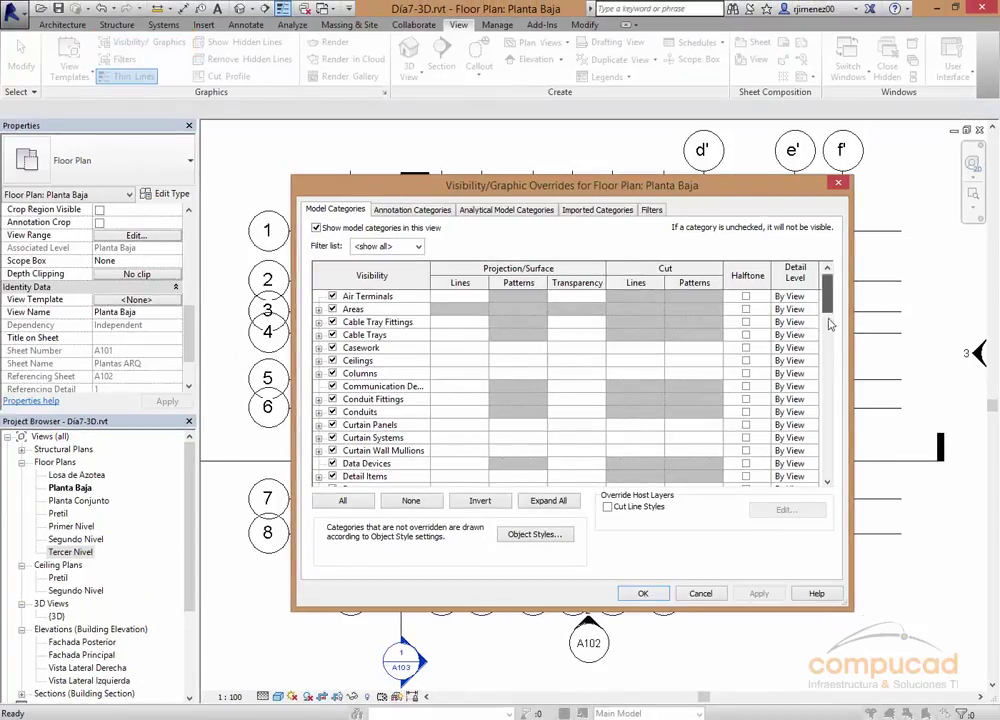
pyautogui.moveTo(826, 300); pyautogui.dragTo(827, 465)
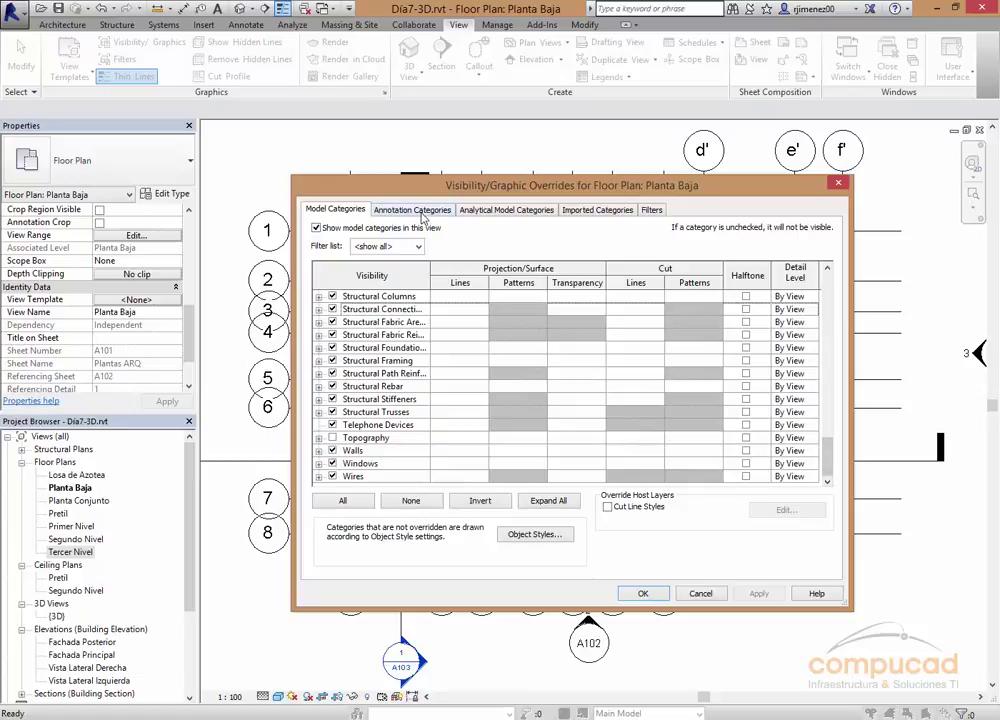
pyautogui.click(422, 214)
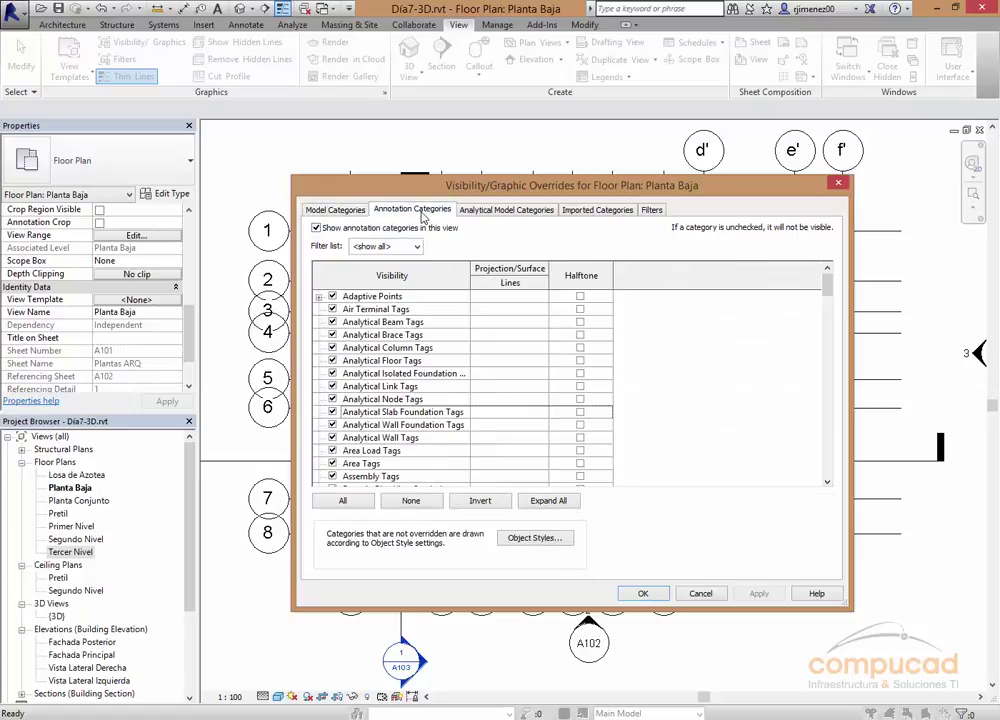
pyautogui.click(487, 215)
pyautogui.click(590, 213)
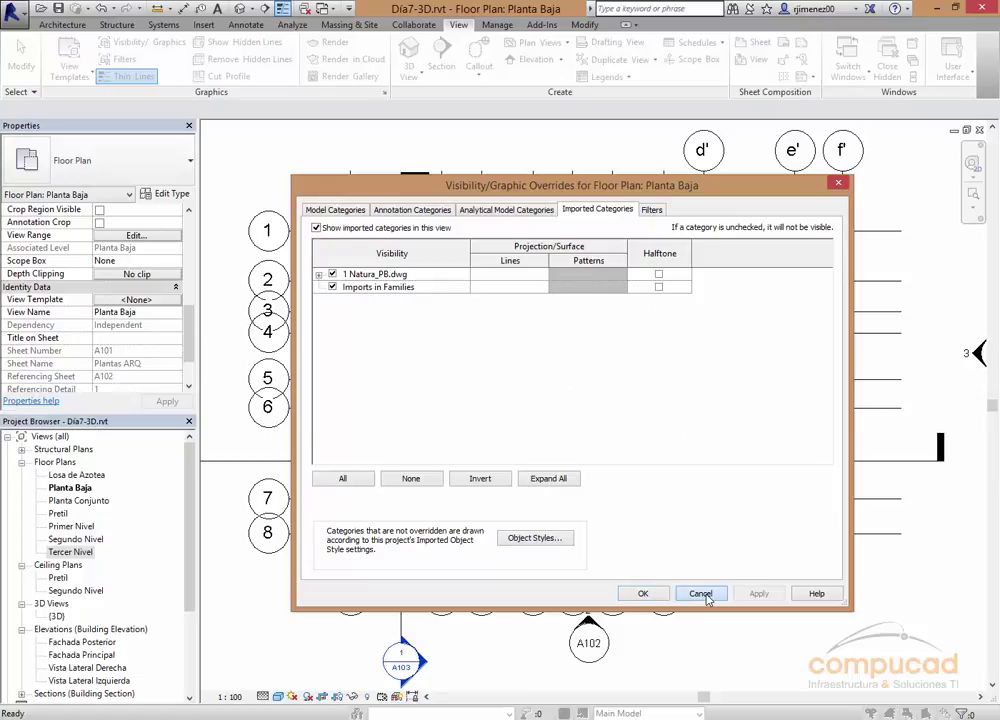
pyautogui.click(700, 594)
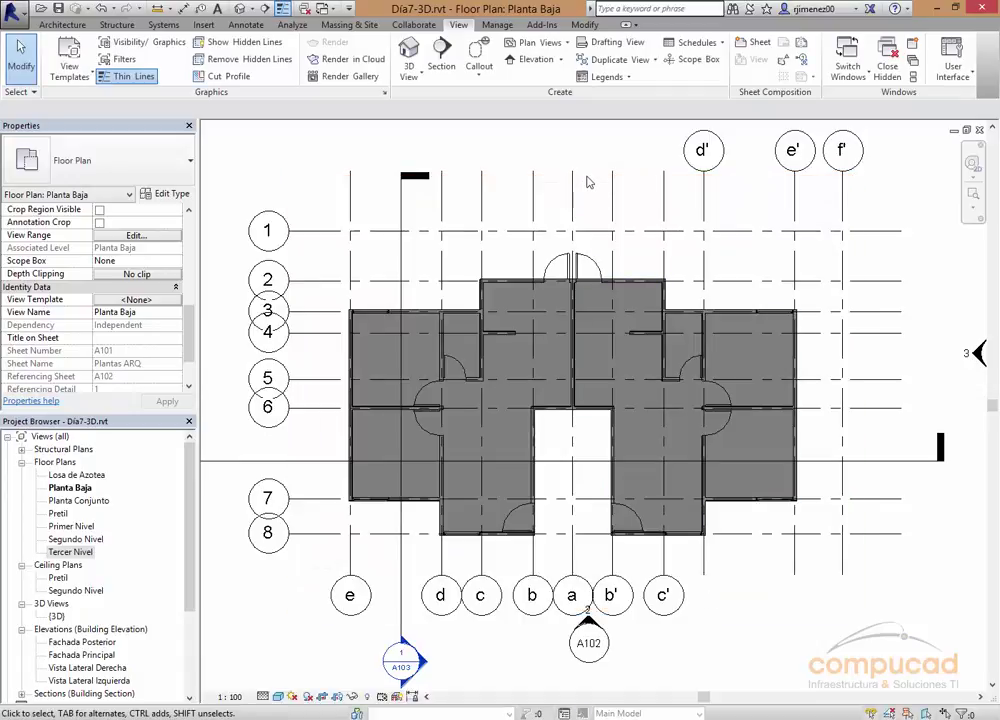